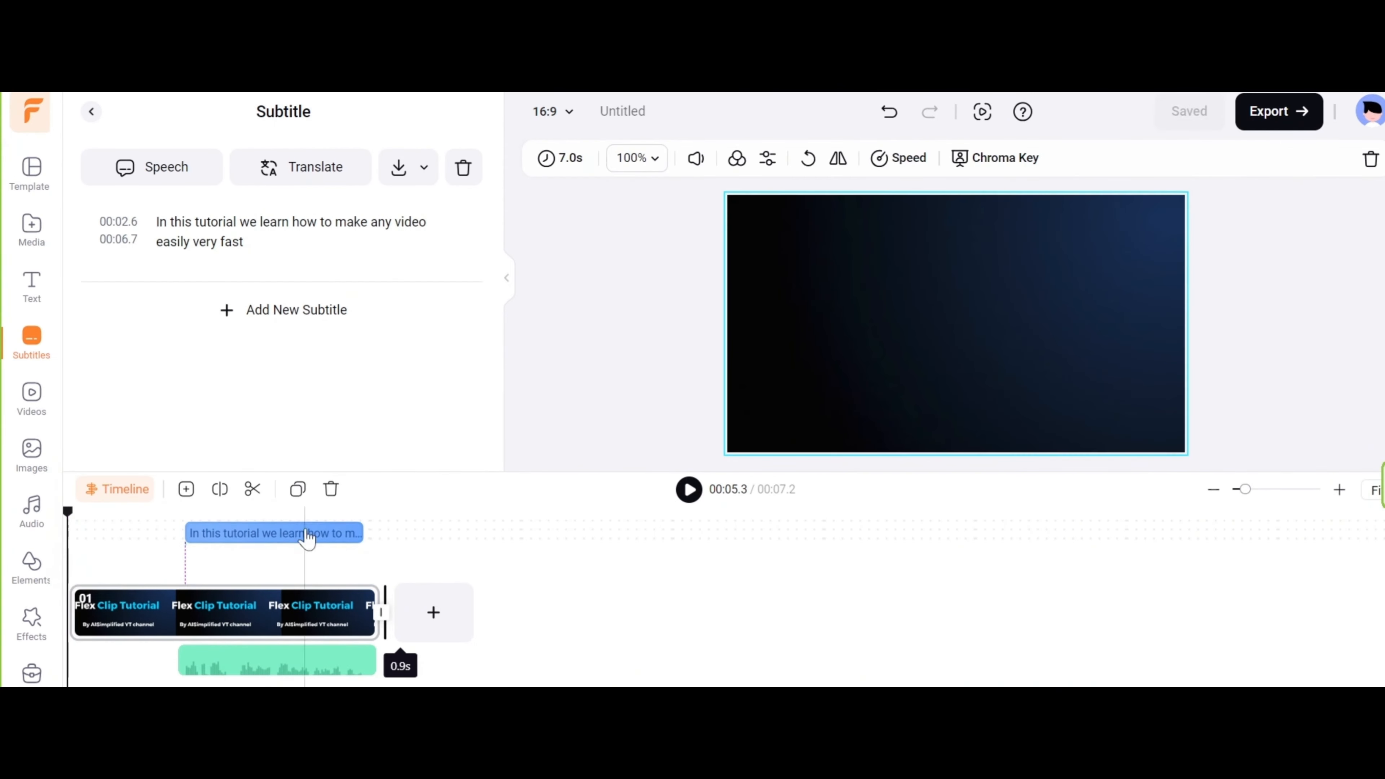
Select the generated subtitle in the timeline and enlarge its font size.
click(304, 533)
click(707, 159)
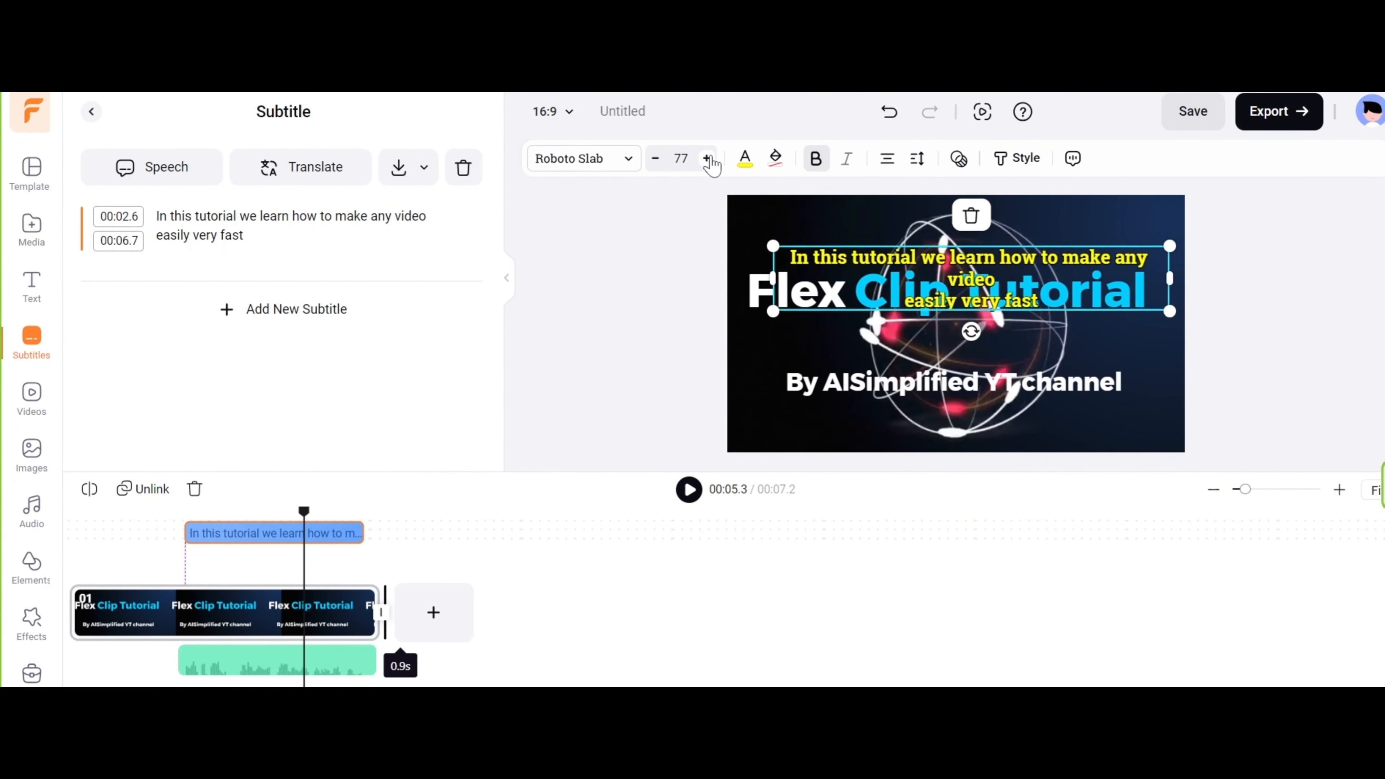
click(707, 159)
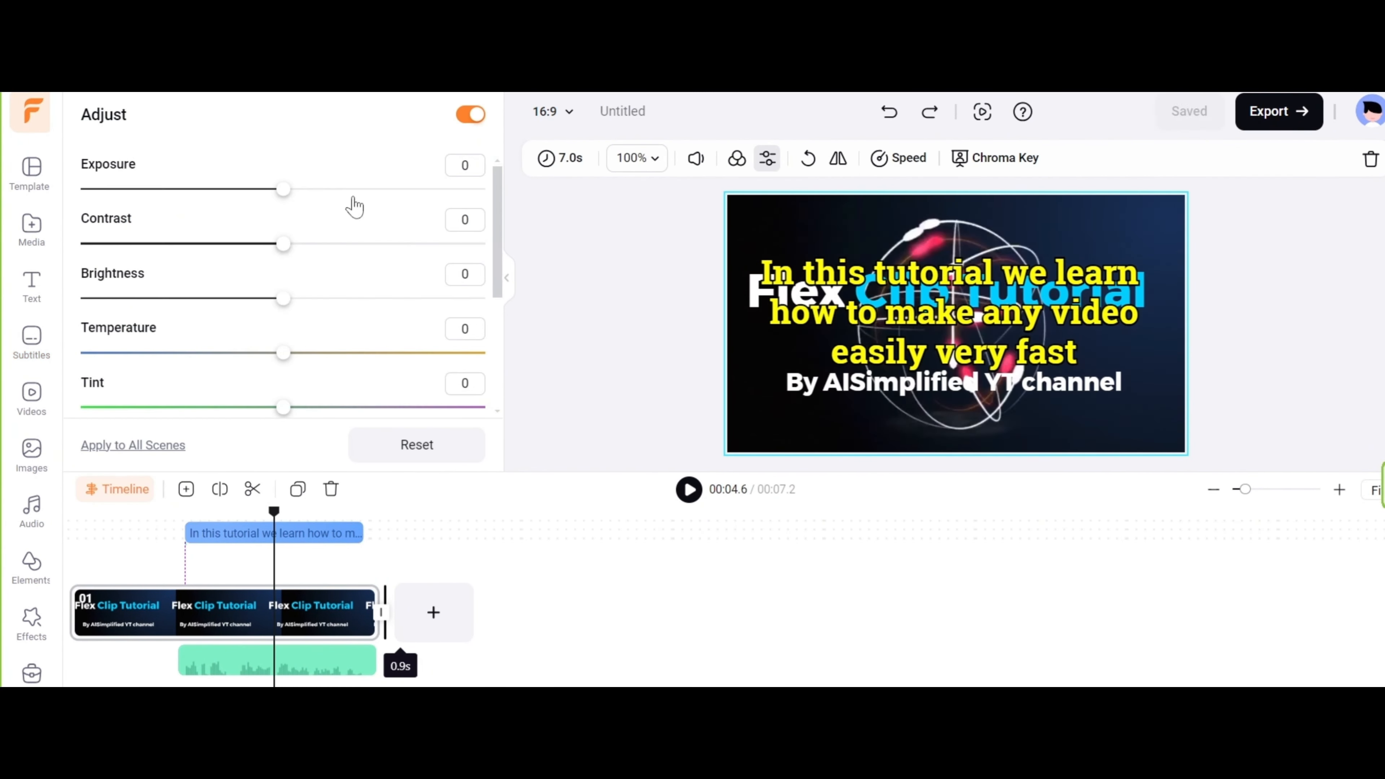
Lower the brightness of the scene's background clip and play the video from the beginning.
drag(283, 298, 160, 306)
click(68, 534)
key(space)
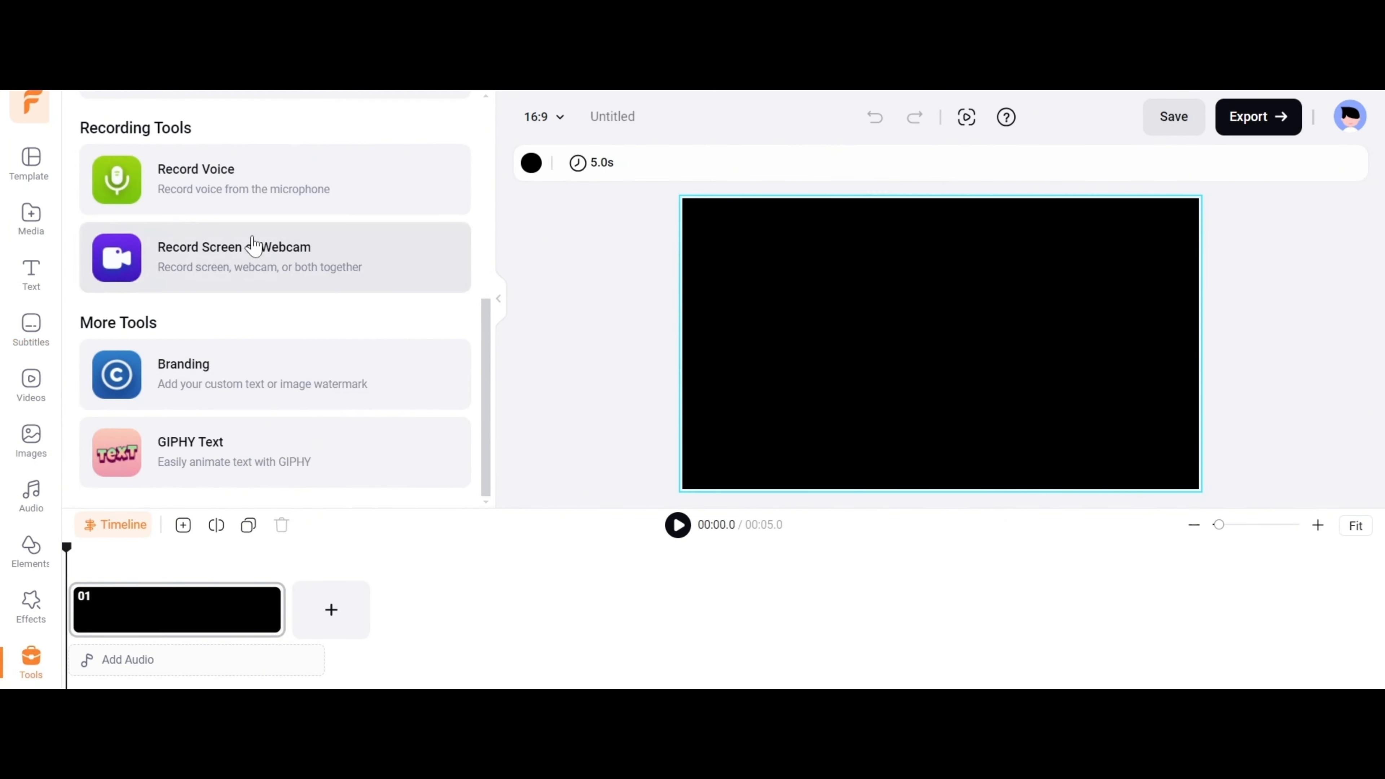
Generate GIPHY animated text reading "Chatbot that answers my questions.", add the blue and orange version enlarged to the scene, and play it.
click(234, 452)
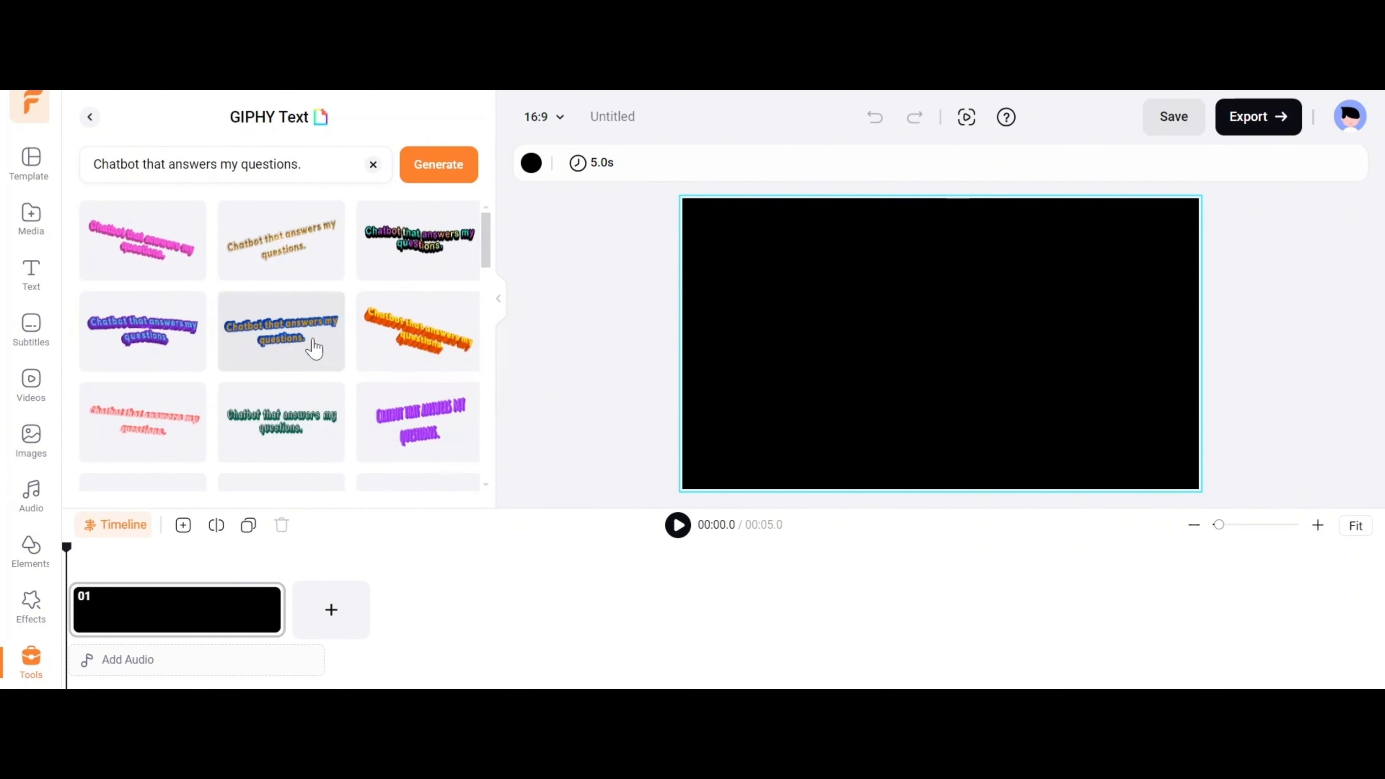
click(313, 350)
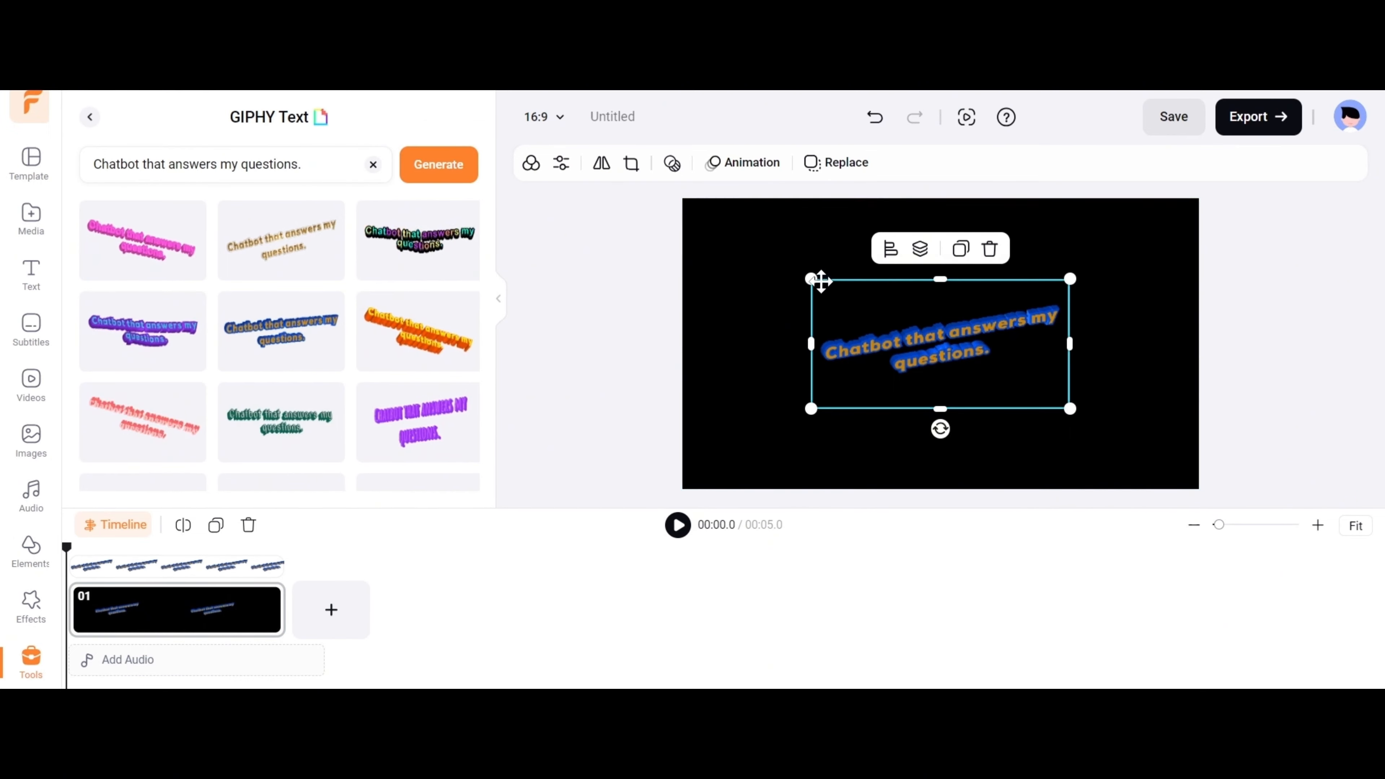
click(678, 525)
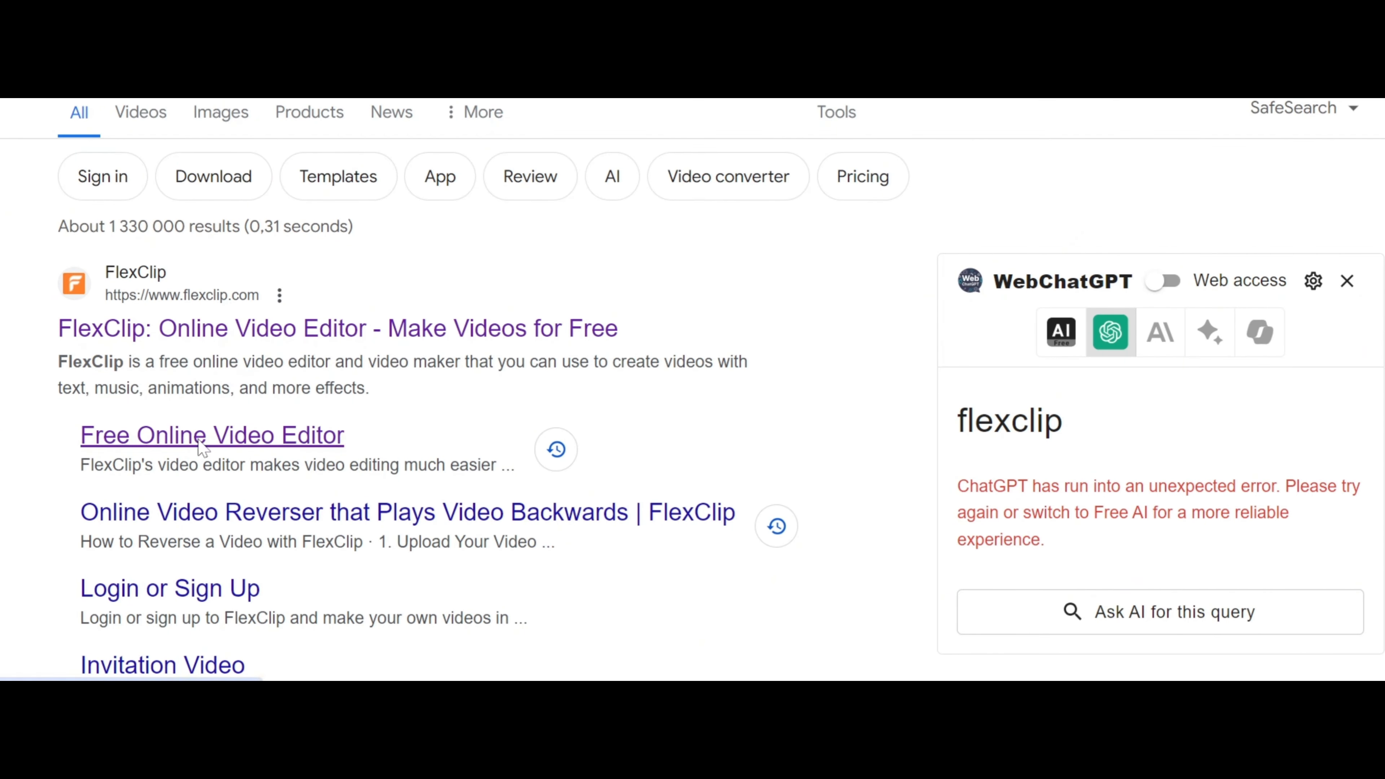
click(203, 437)
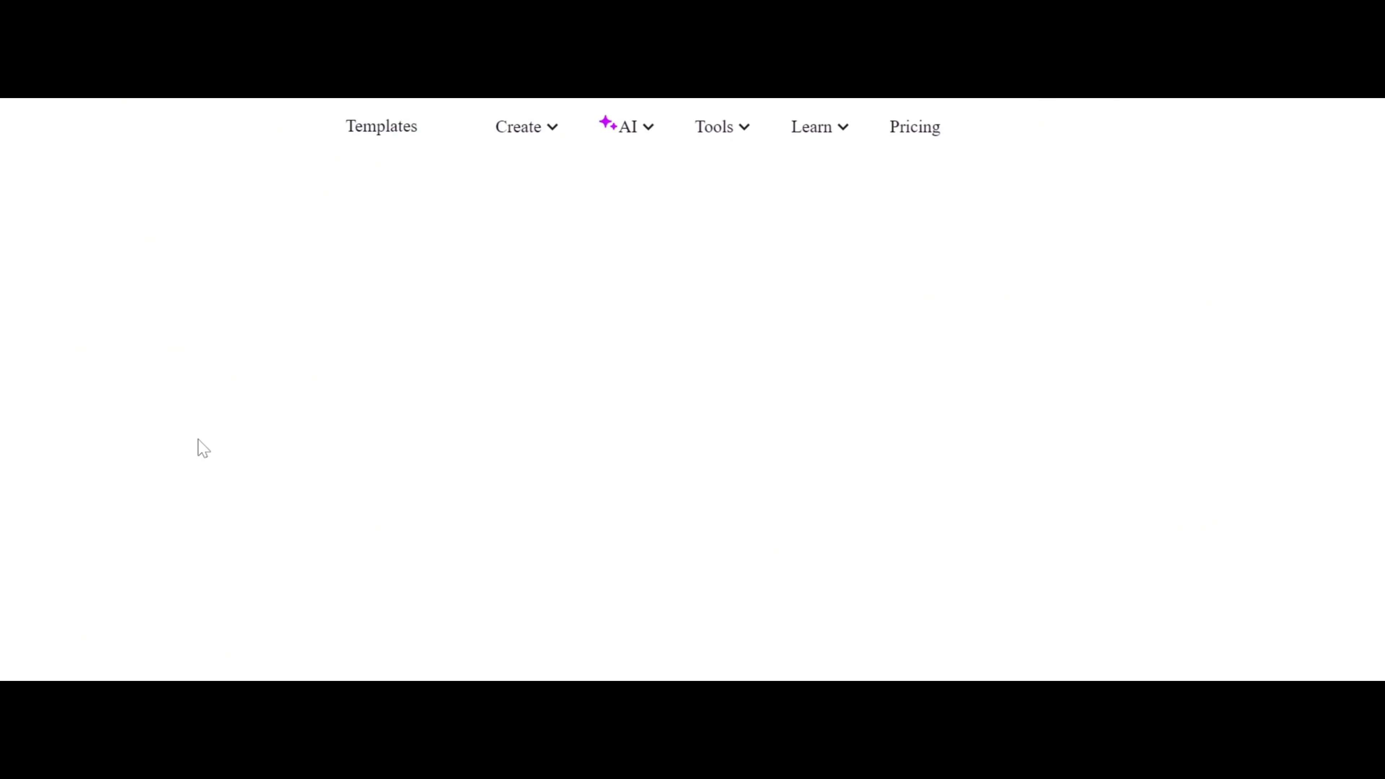
mouse_move(703, 128)
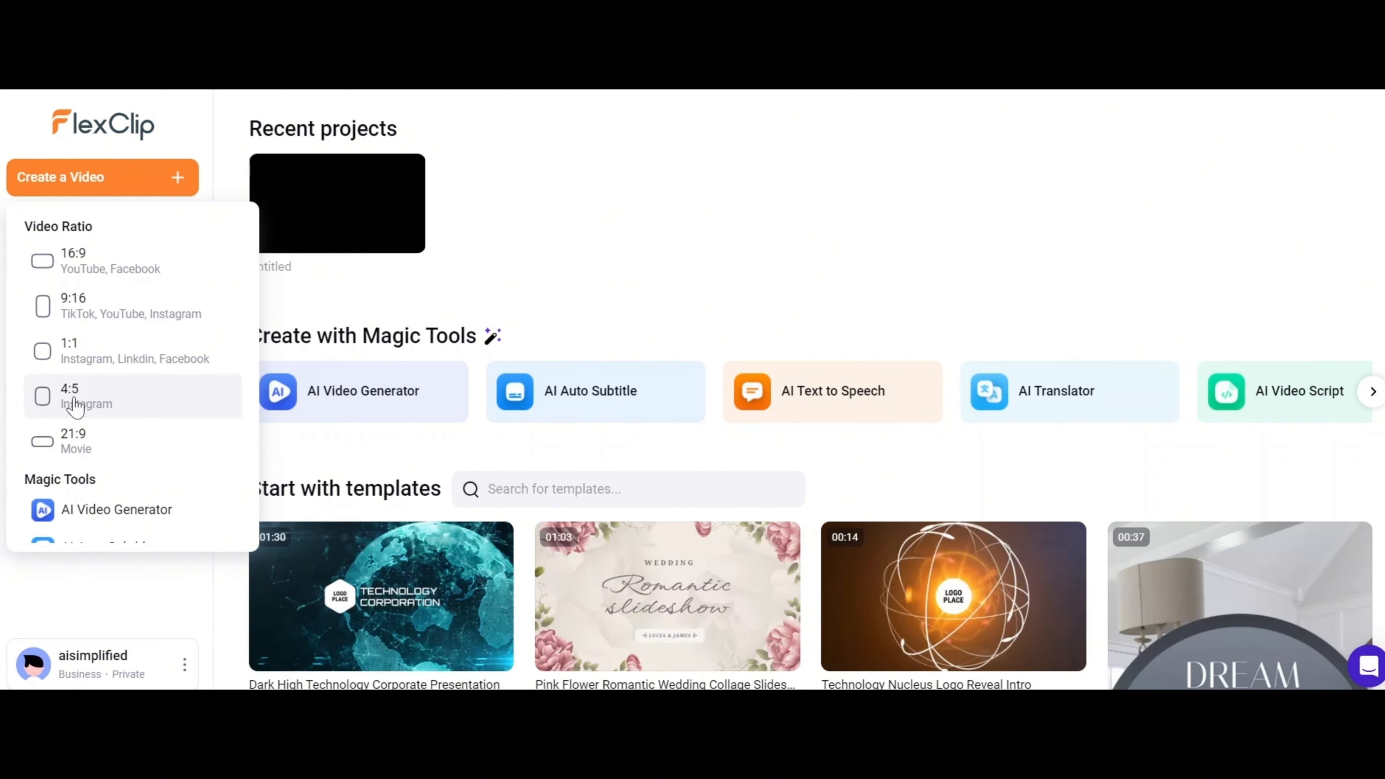
Create a new video project with the 9:16 ratio and dismiss the media import dialog.
scroll(77, 406, down, 2)
scroll(76, 407, down, 2)
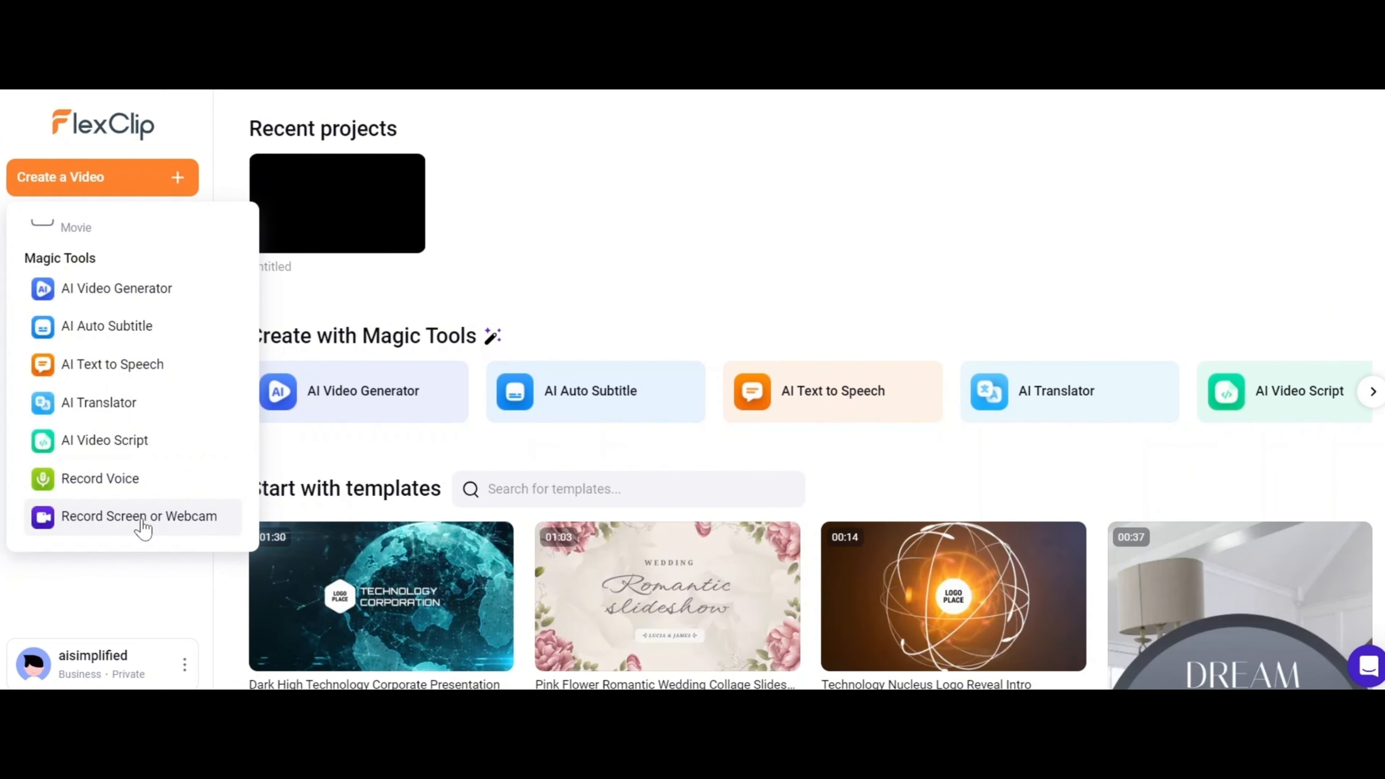
scroll(142, 524, up, 4)
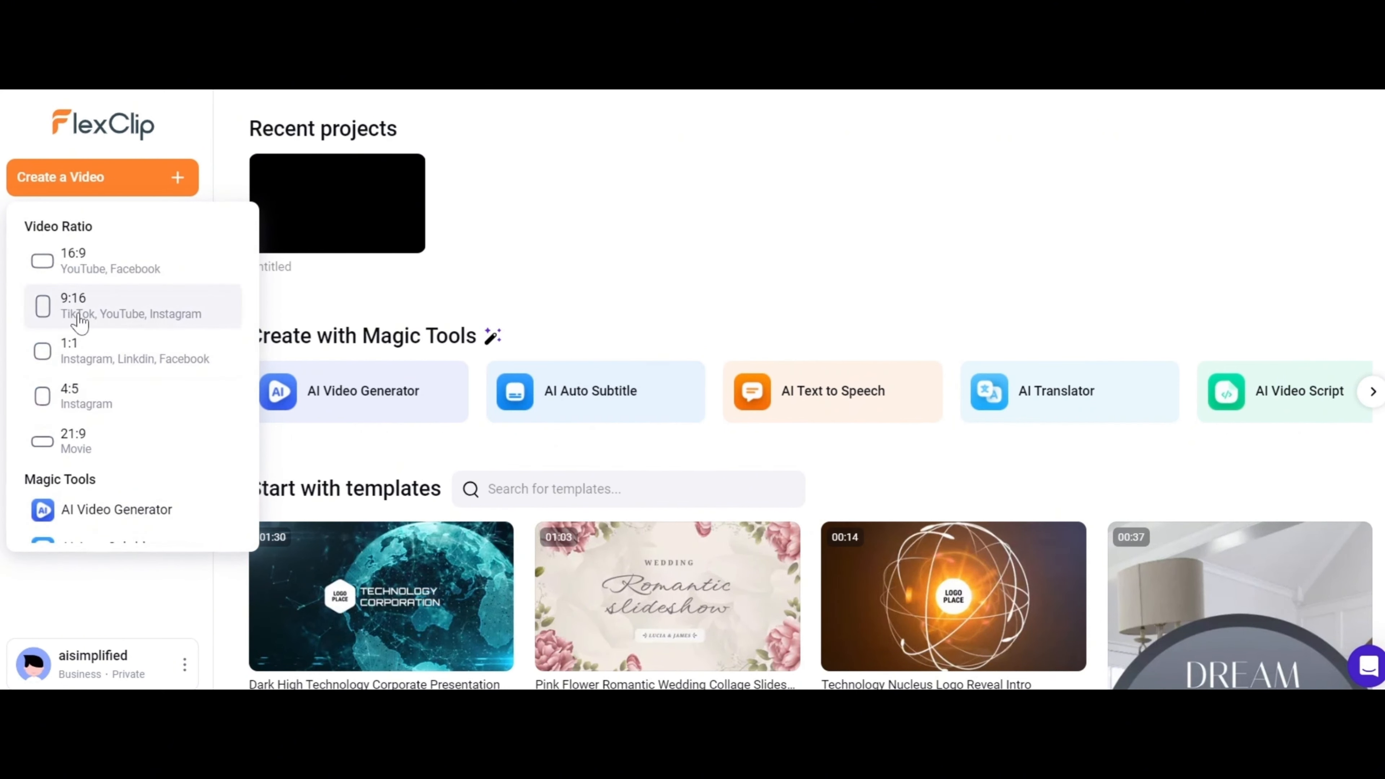
click(135, 309)
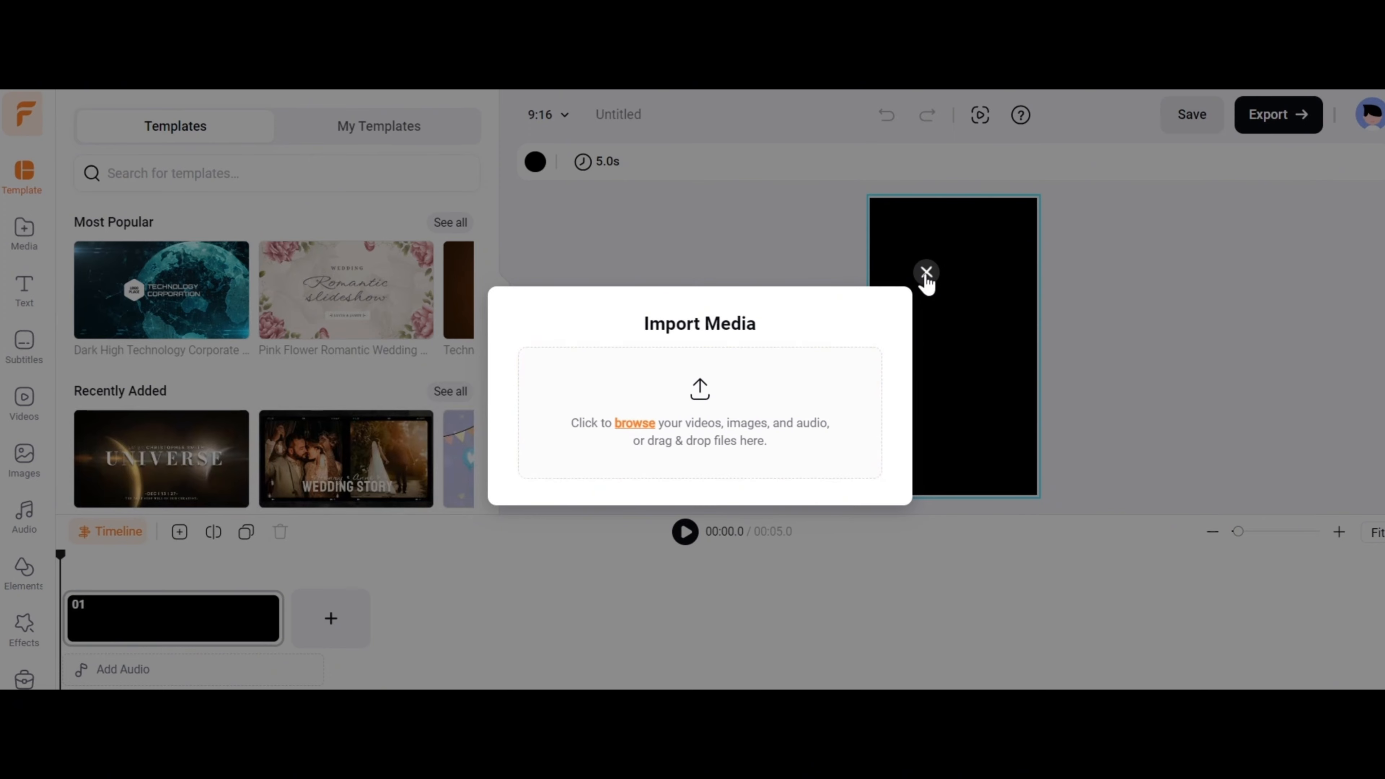
click(926, 273)
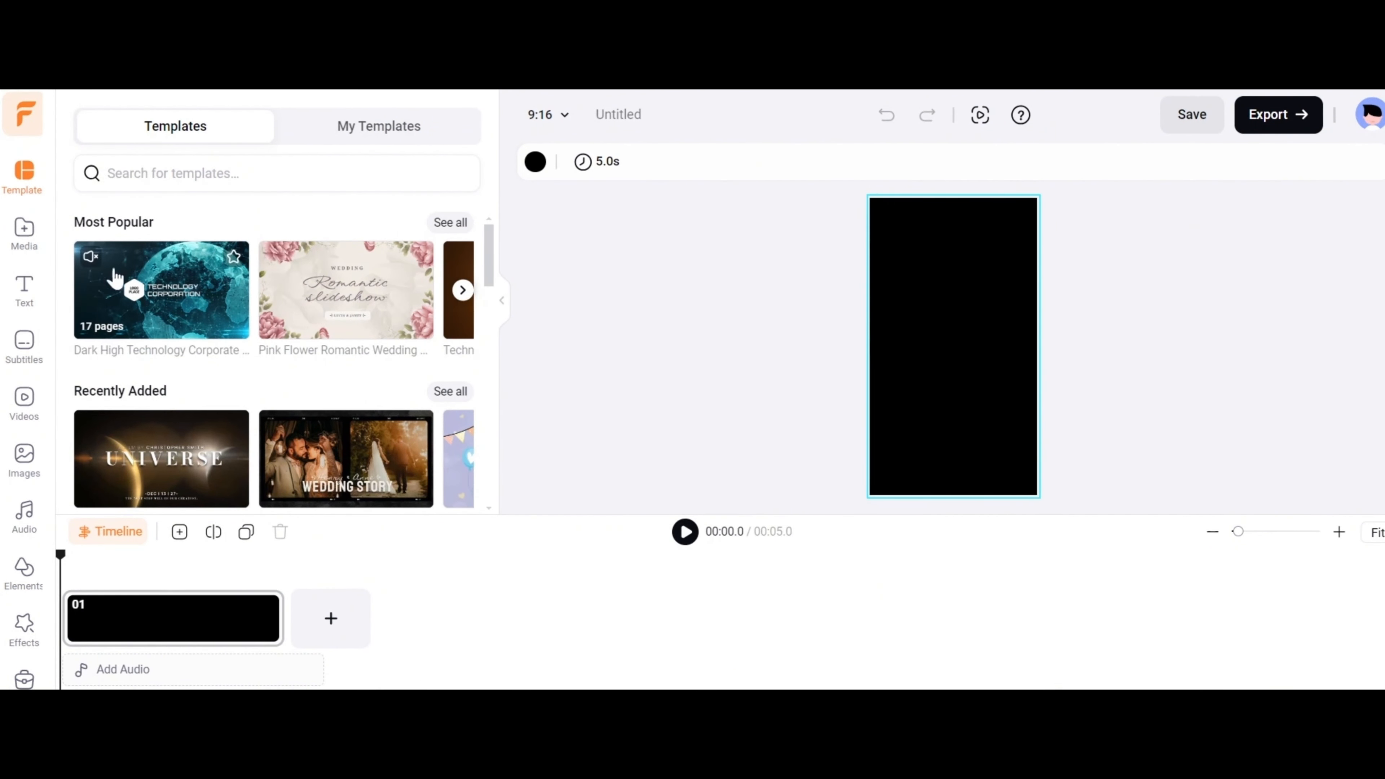
Search the templates using the suggested term "marketing".
scroll(24, 172, down, 1)
click(173, 173)
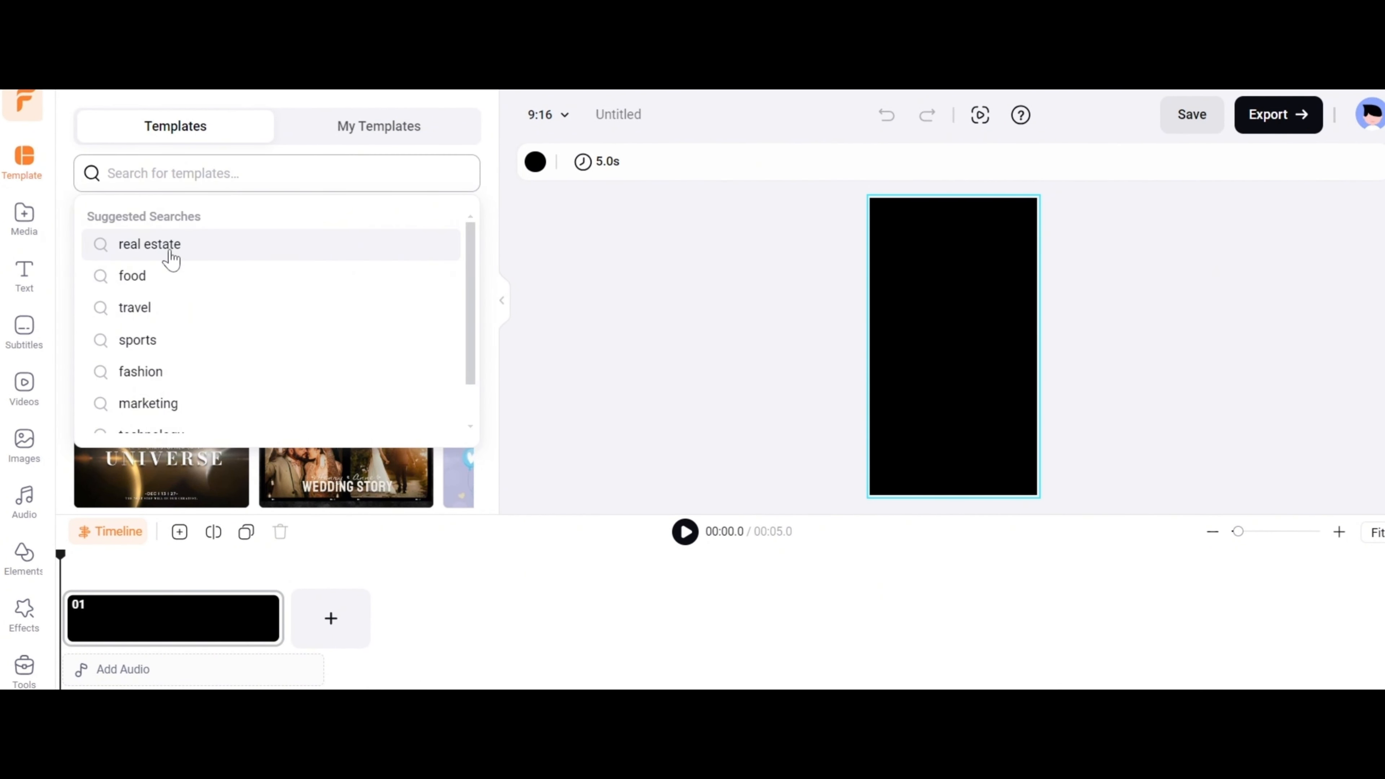
scroll(202, 401, down, 1)
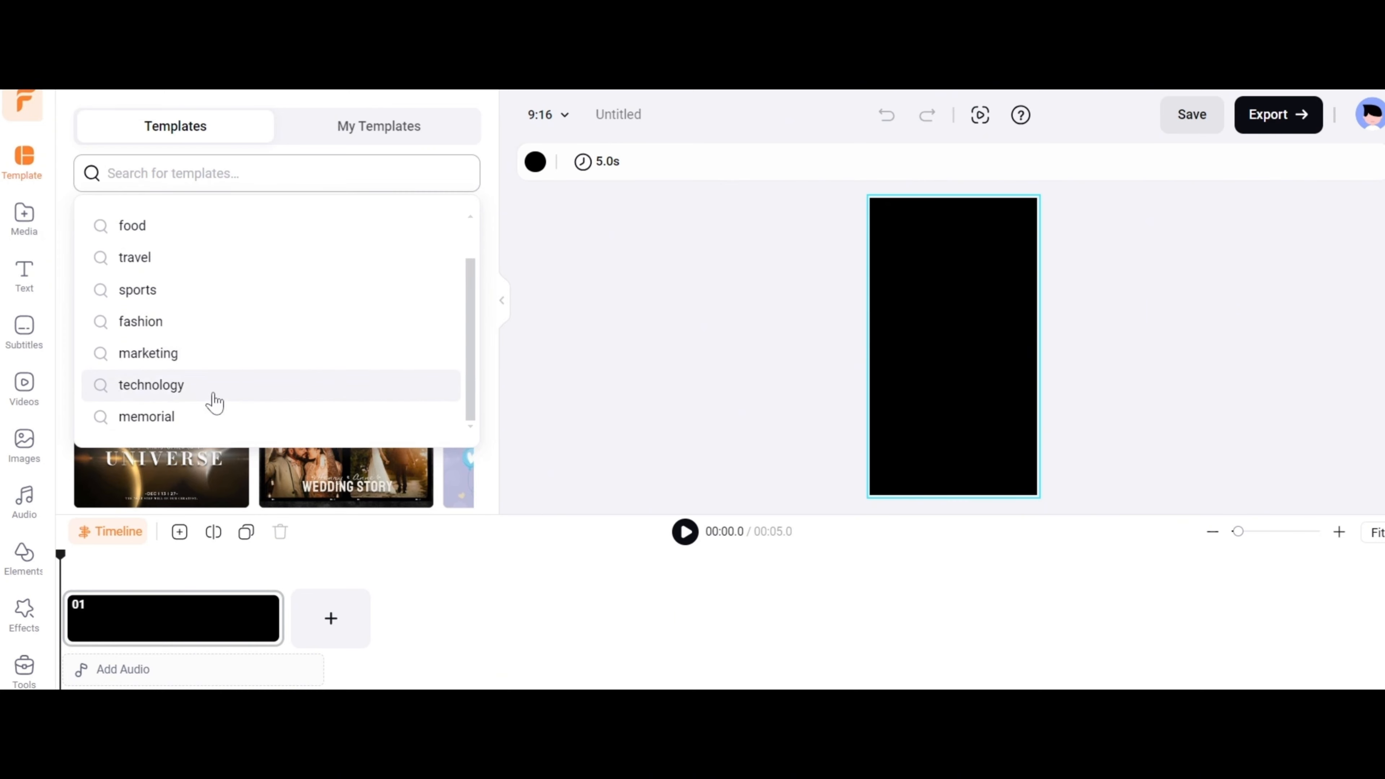
click(157, 355)
Apply all 7 pages of the Tips For Social Media Marketing Reel template, replacing all existing scenes.
scroll(332, 396, down, 3)
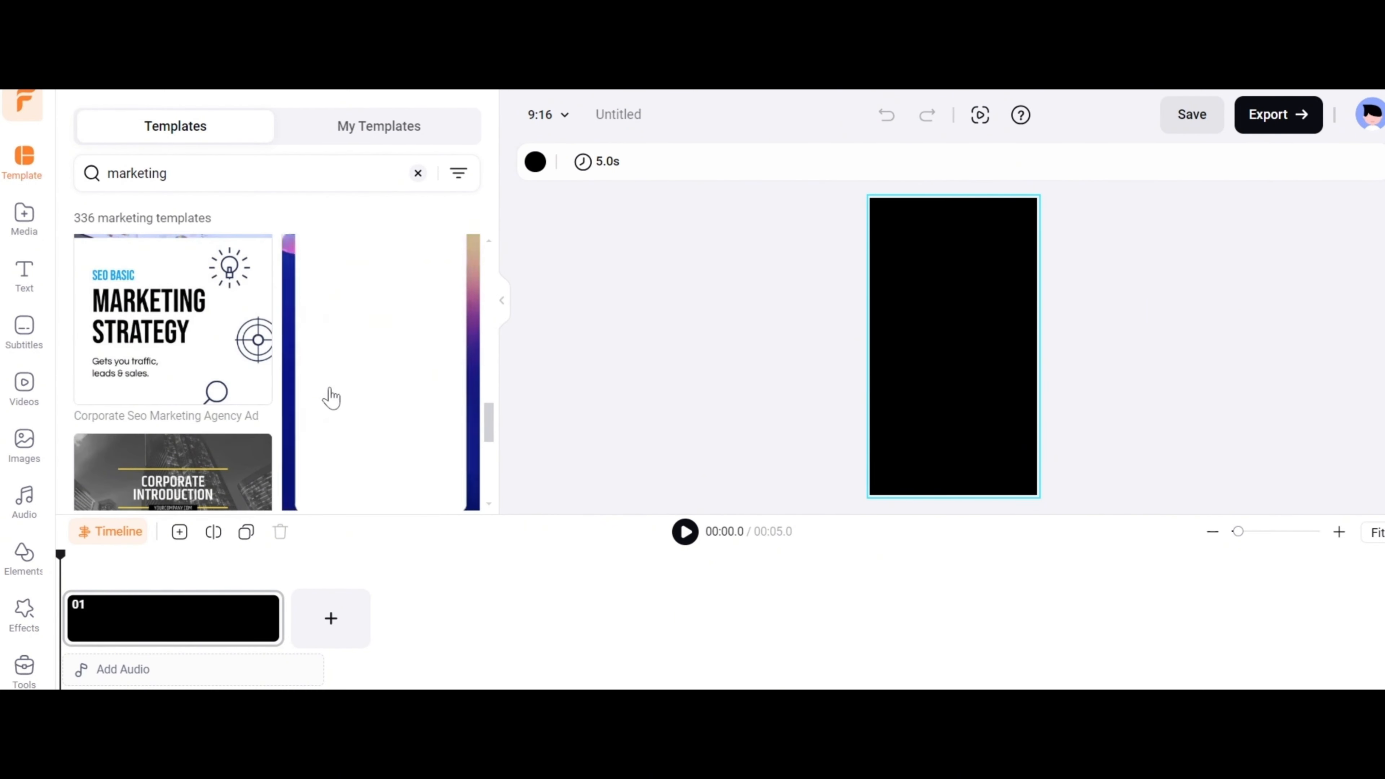
click(331, 396)
scroll(371, 321, down, 1)
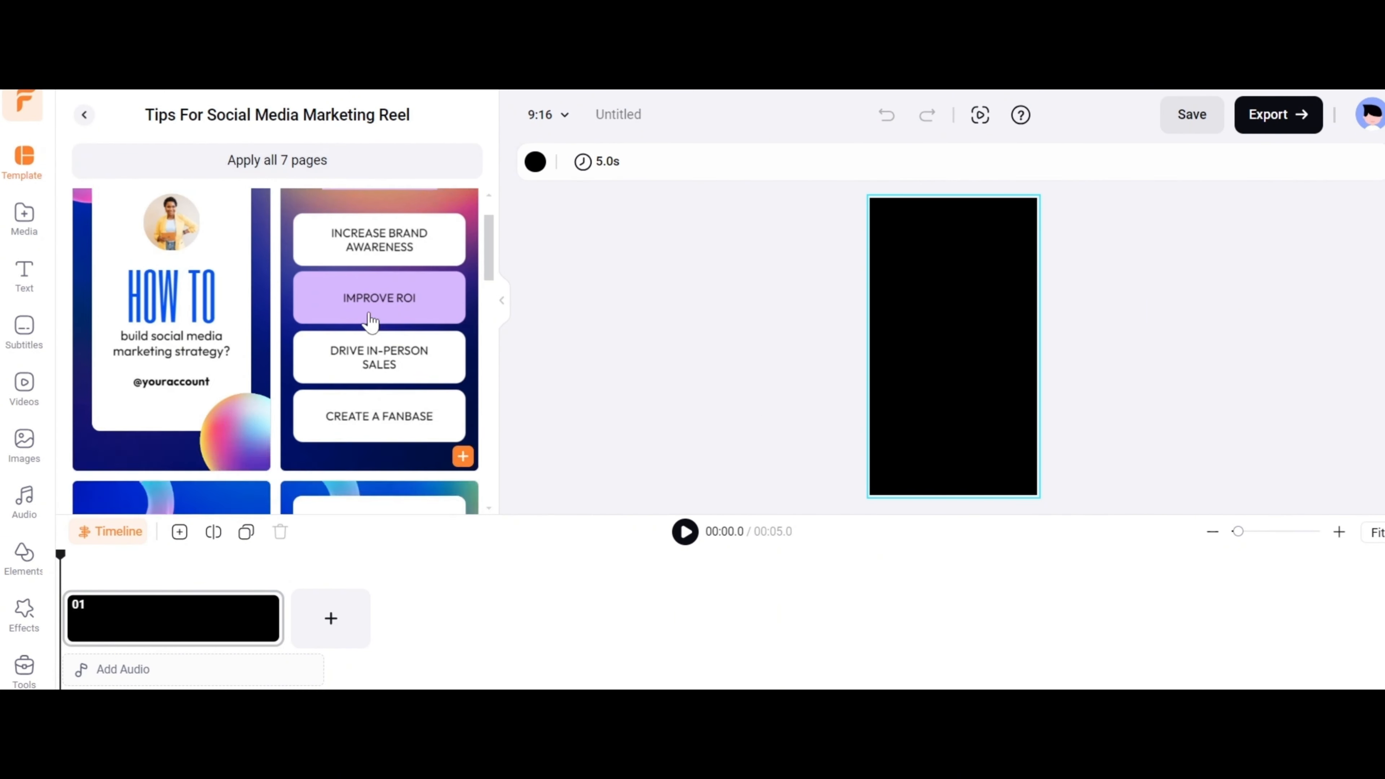
scroll(371, 322, up, 1)
click(386, 176)
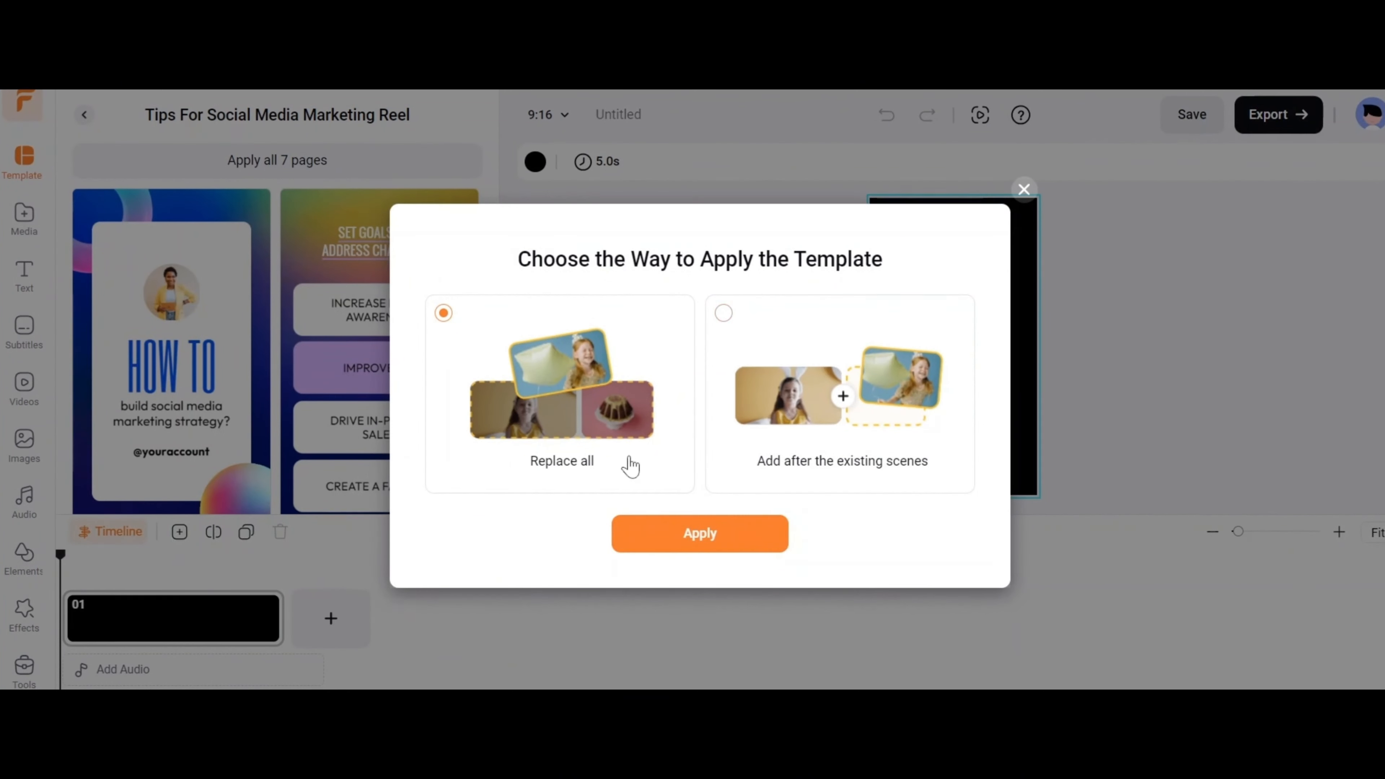
click(724, 538)
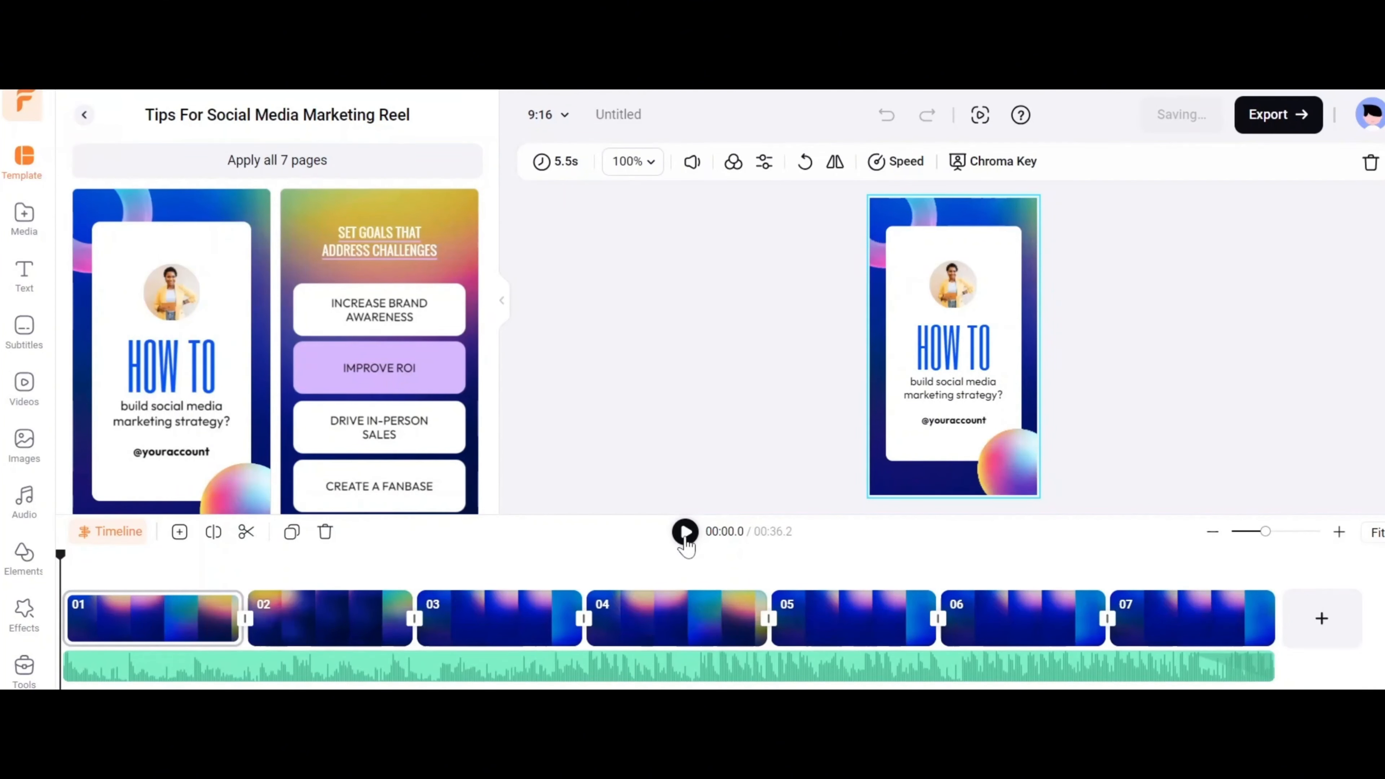
Preview the marketing reel and the "HOW TO" text group in its first scene, and open the export options.
click(684, 532)
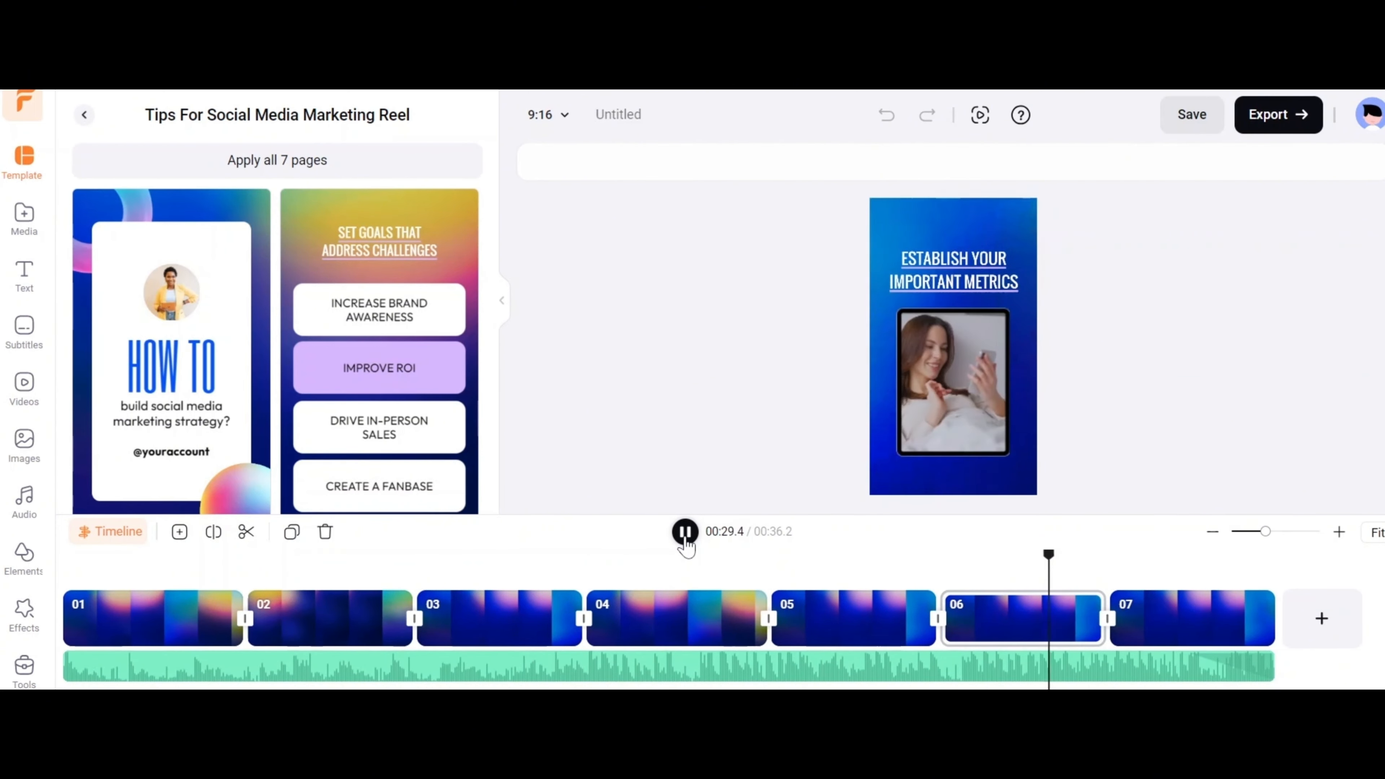
click(179, 617)
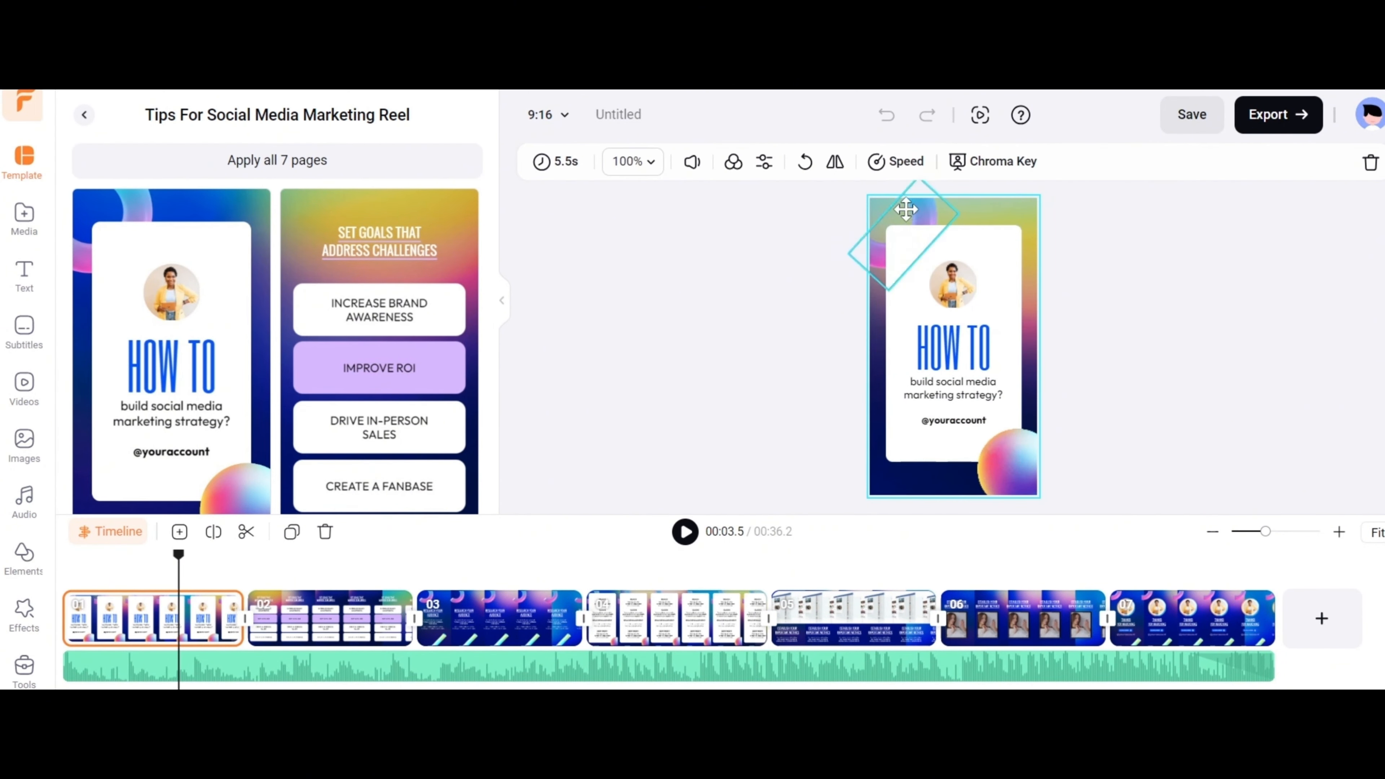
click(965, 360)
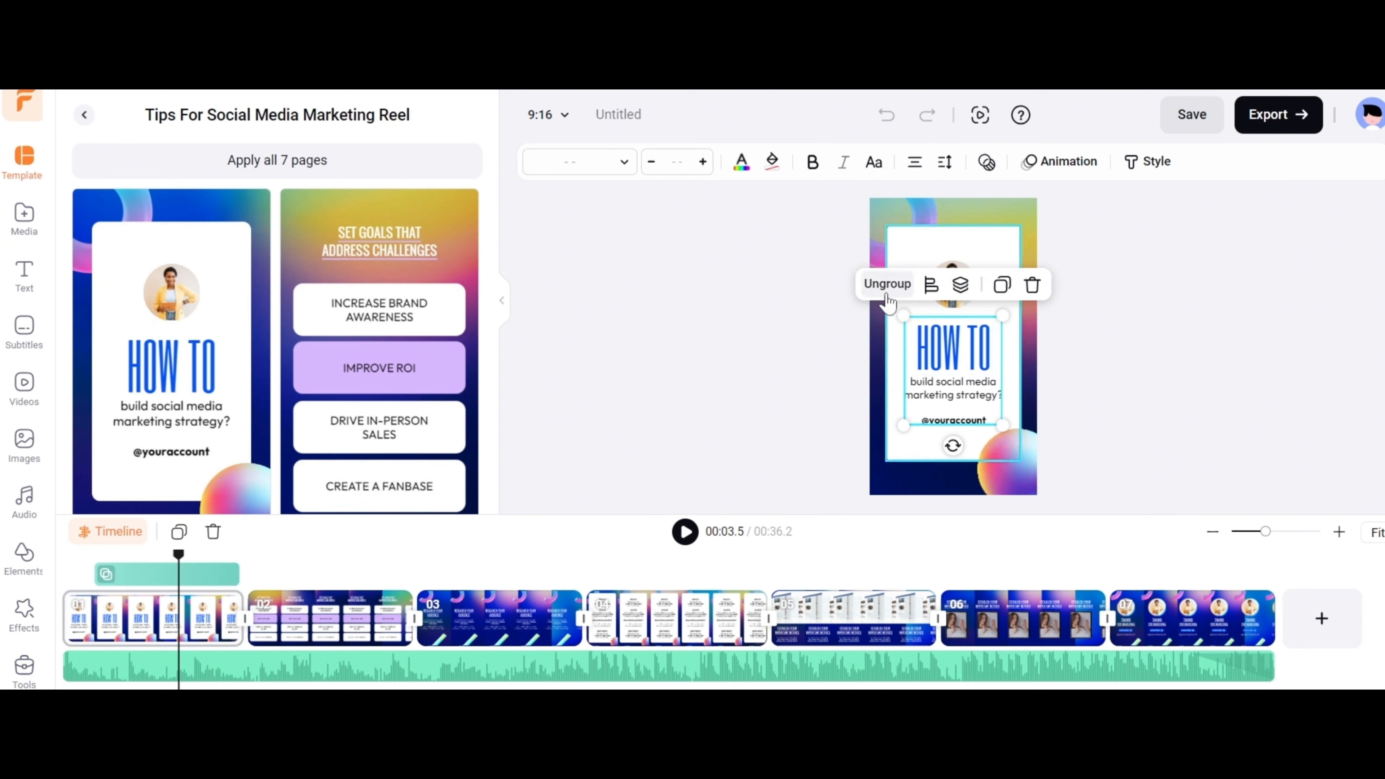
click(1278, 115)
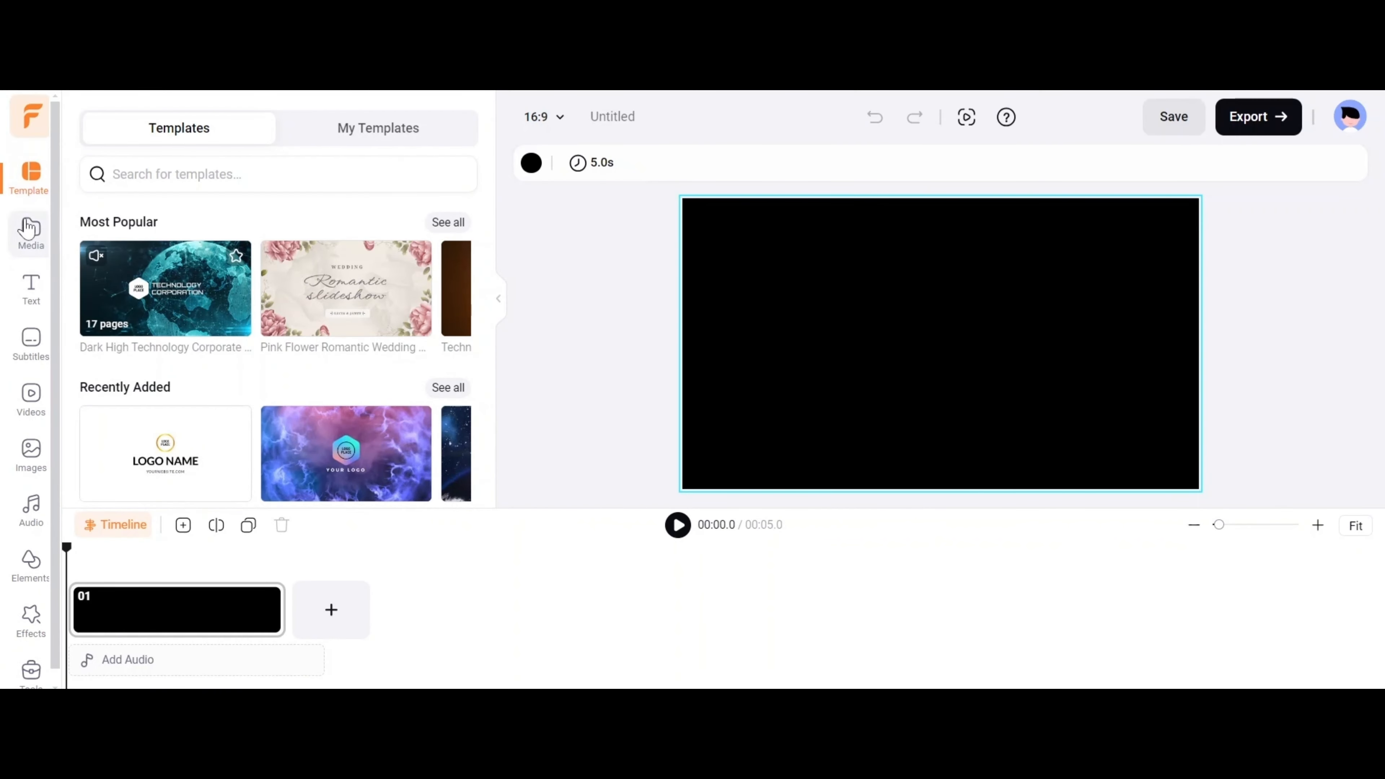
Set up a new recording from the project's media section in Screen Only mode.
click(28, 226)
click(152, 129)
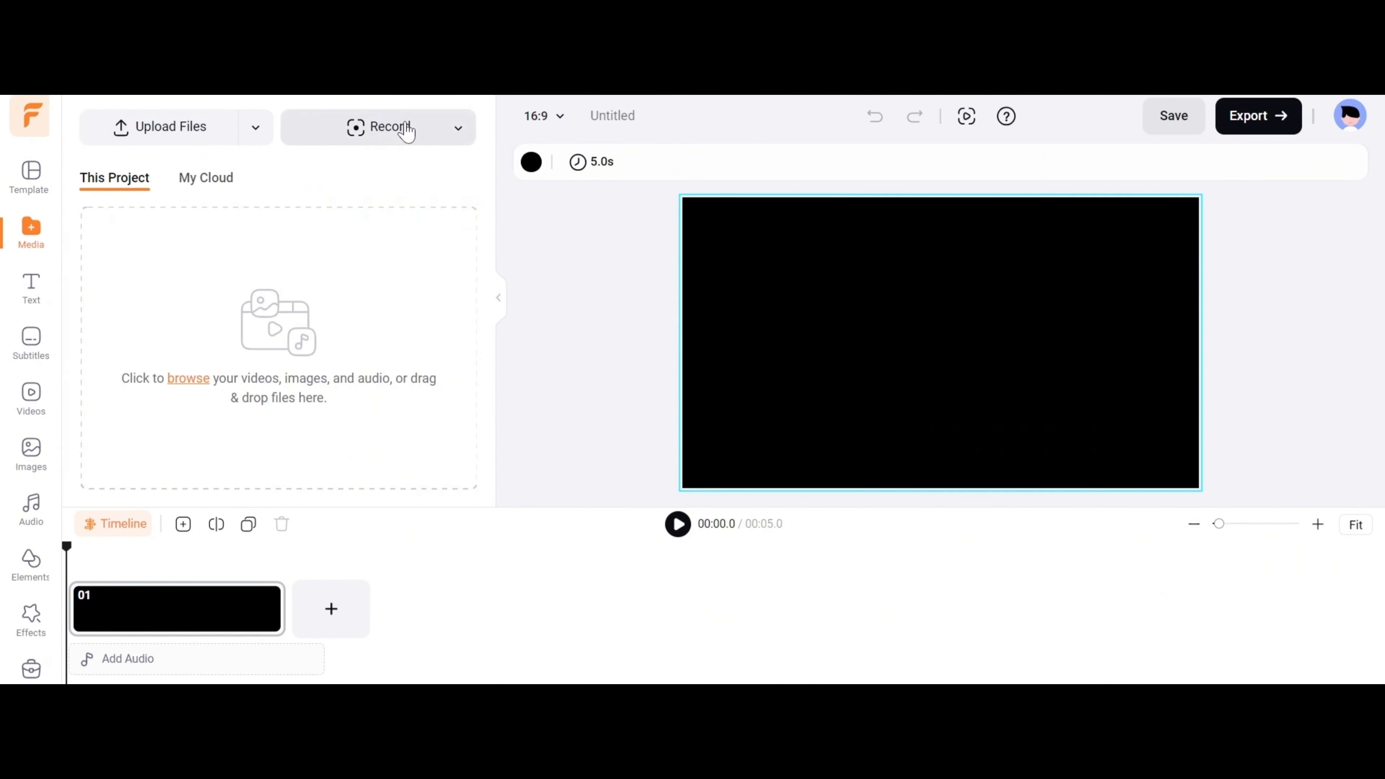
click(407, 131)
click(344, 210)
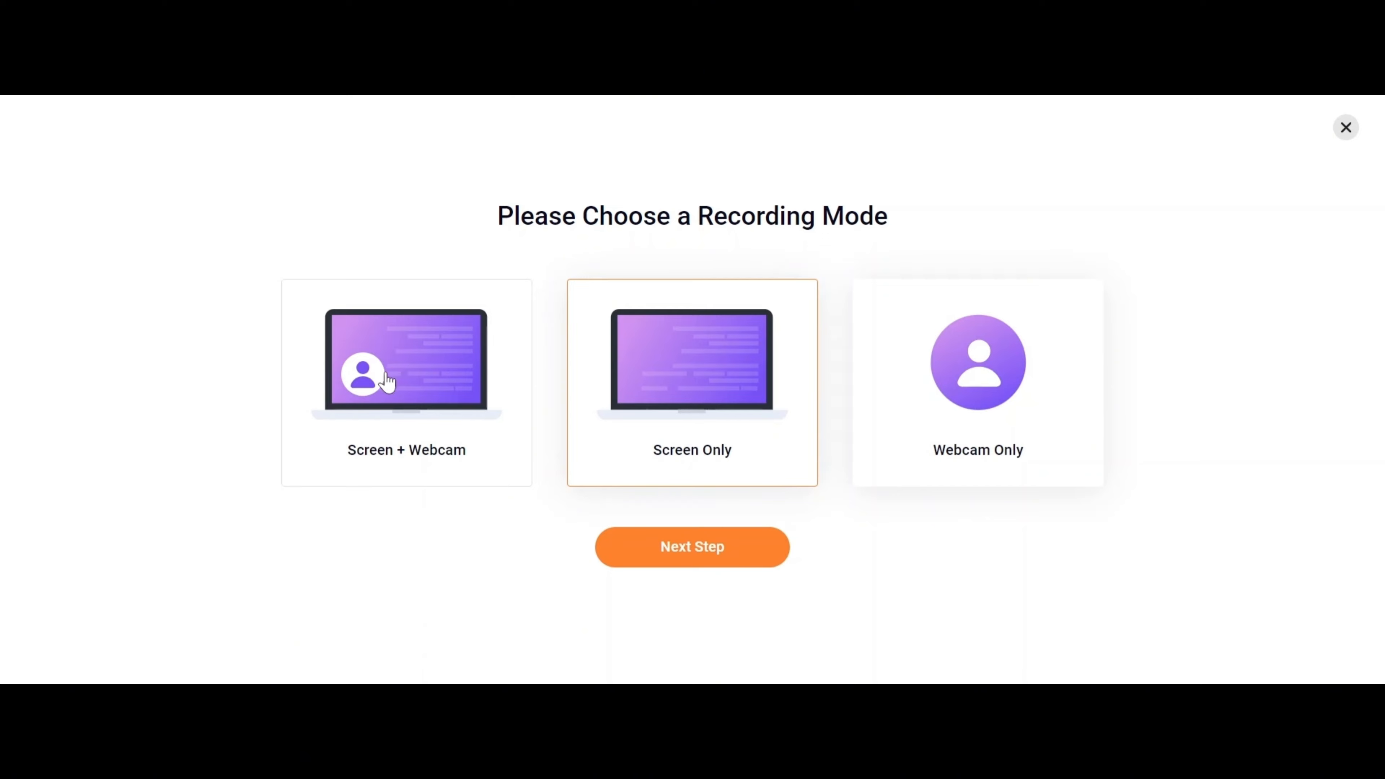
click(698, 547)
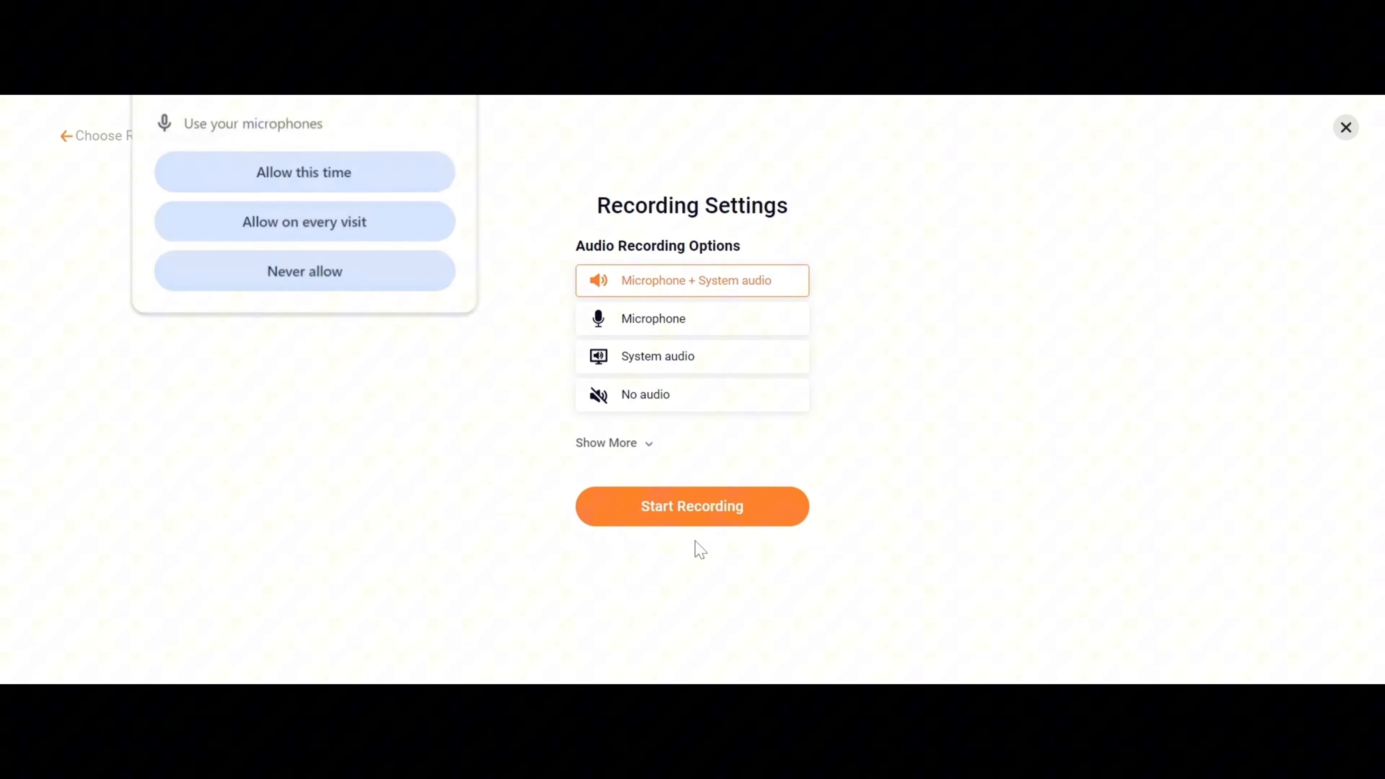
Allow microphone access this time, set the recording to No audio and start it.
click(297, 180)
click(638, 394)
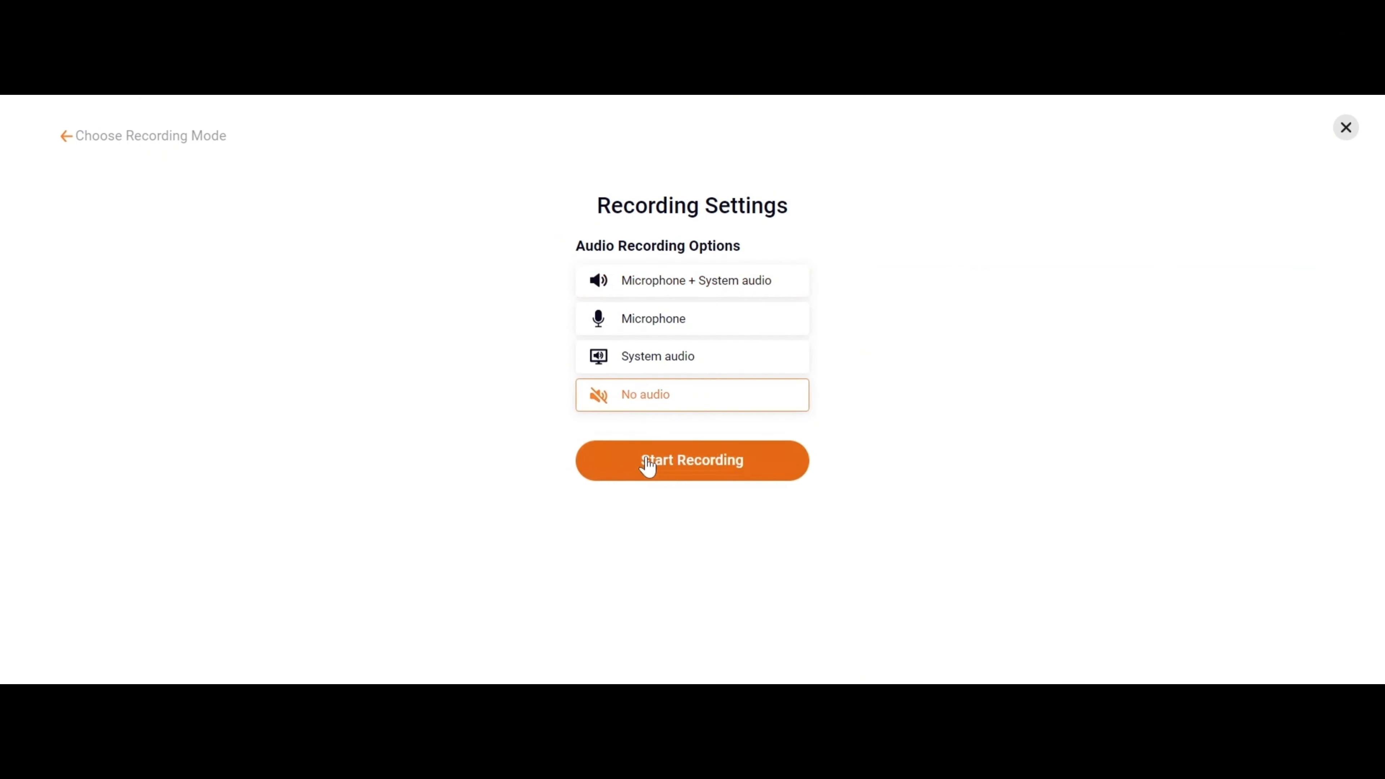
click(645, 463)
Choose the entire screen as the recording source and share it.
click(682, 156)
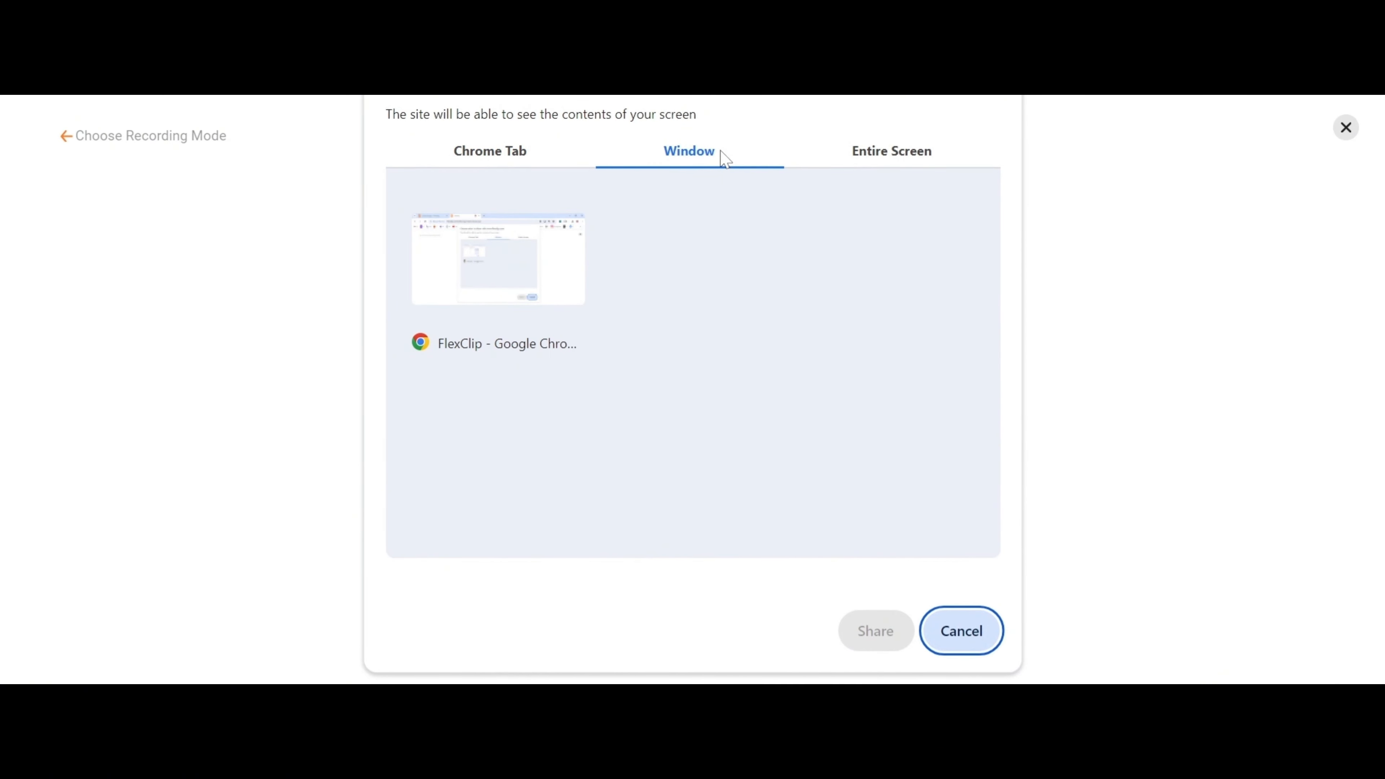
click(918, 158)
click(547, 292)
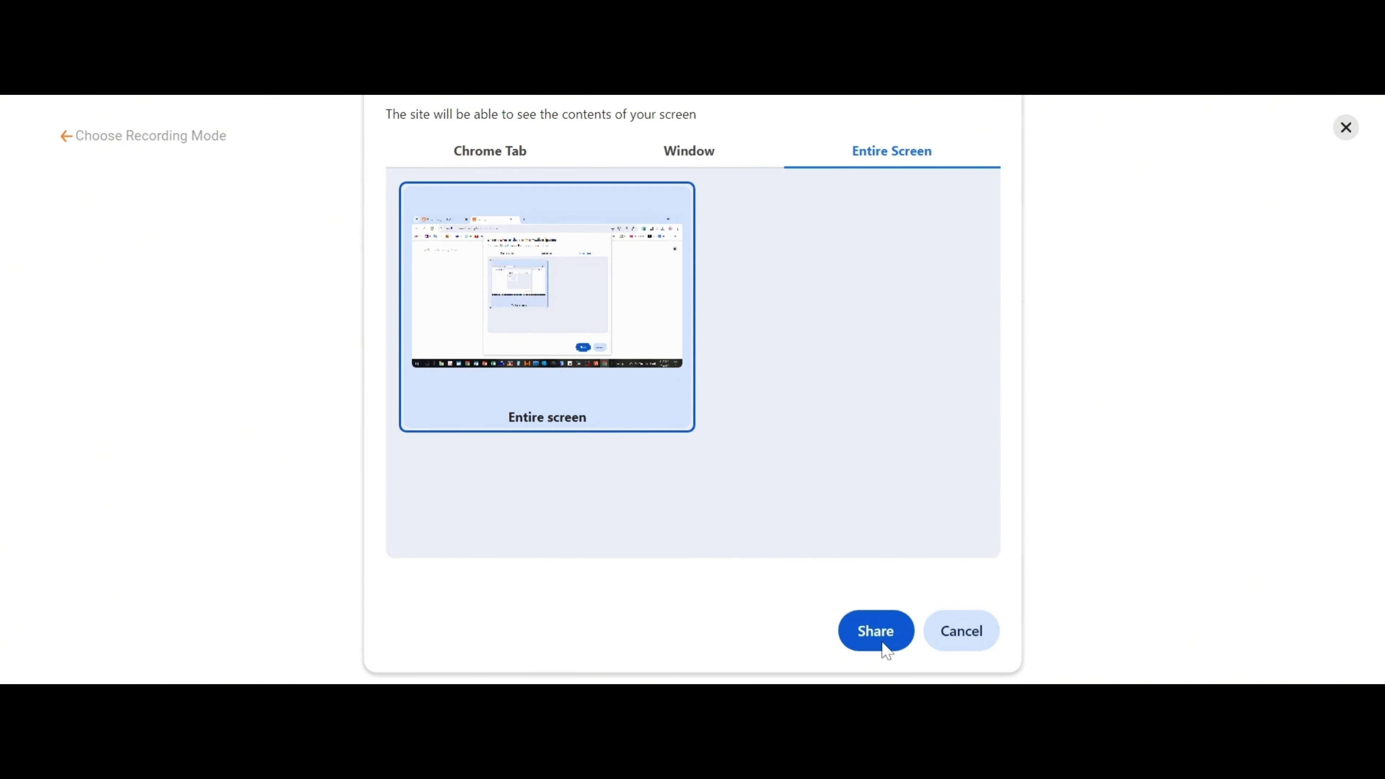
click(876, 632)
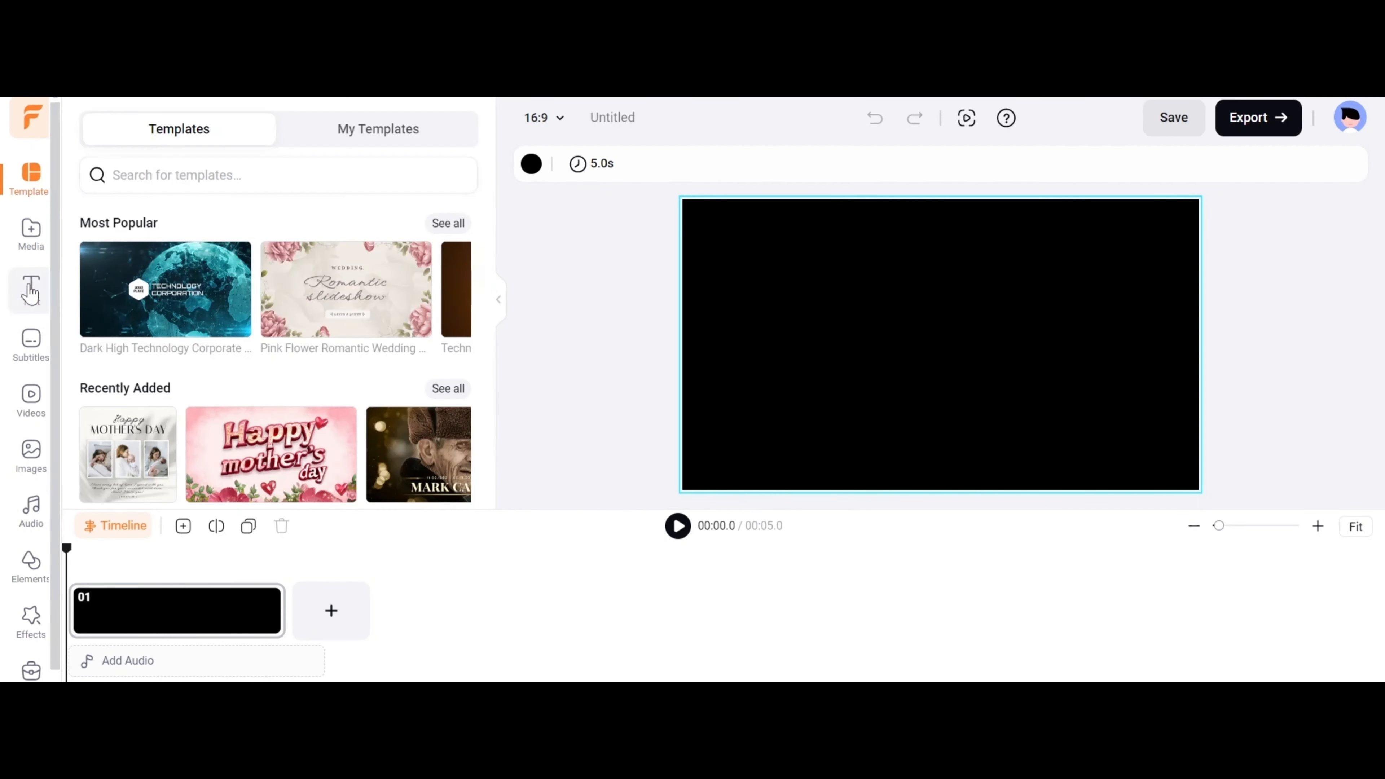
Browse the text presets and add a text element reading "FlexClip" to the scene.
click(30, 289)
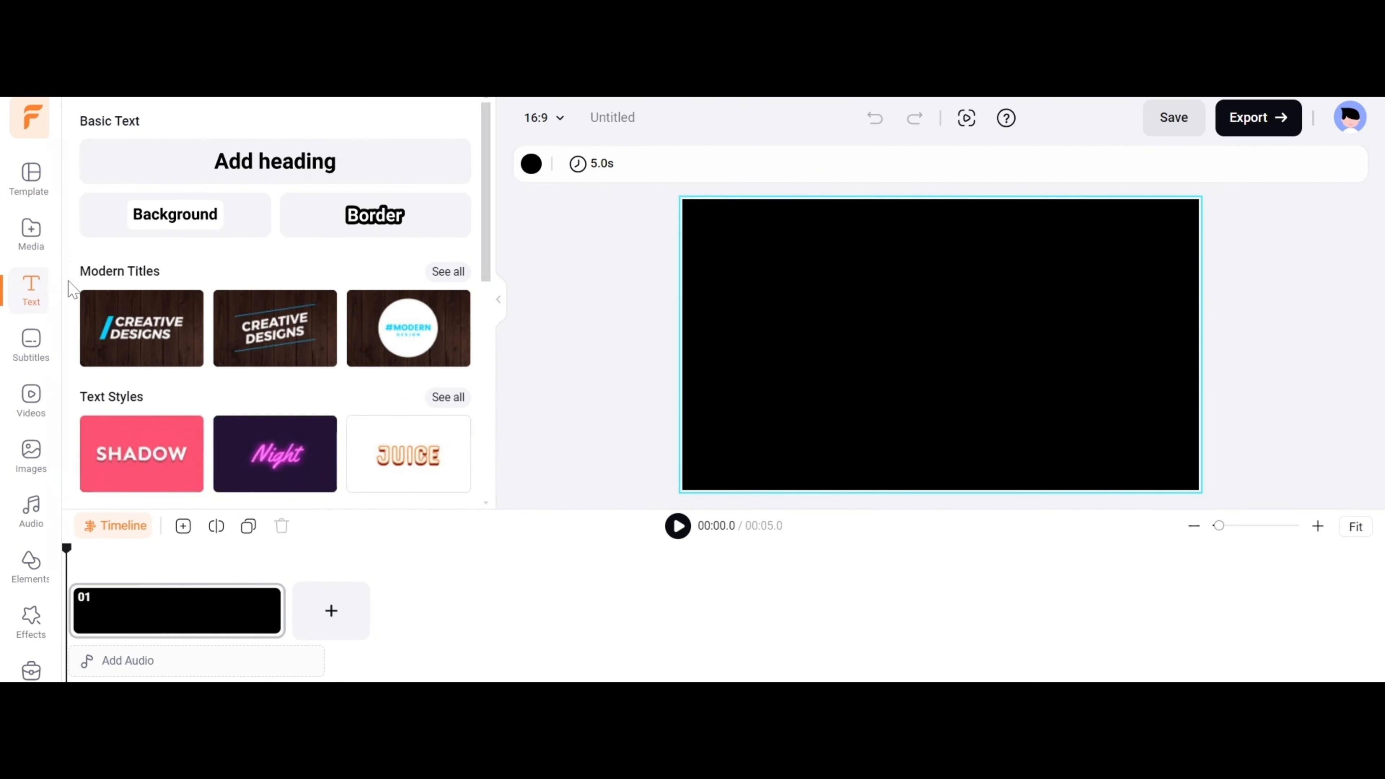
scroll(218, 219, down, 15)
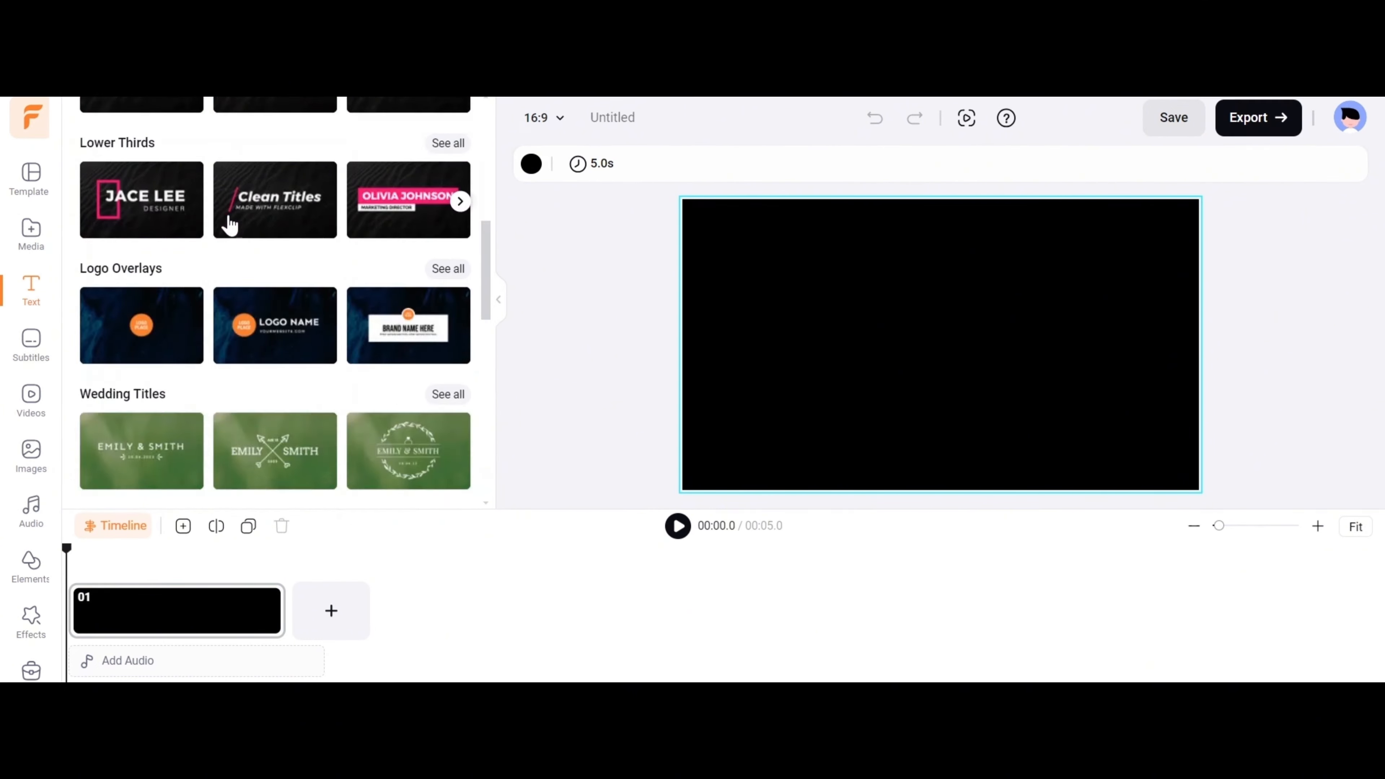
scroll(309, 409, down, 2)
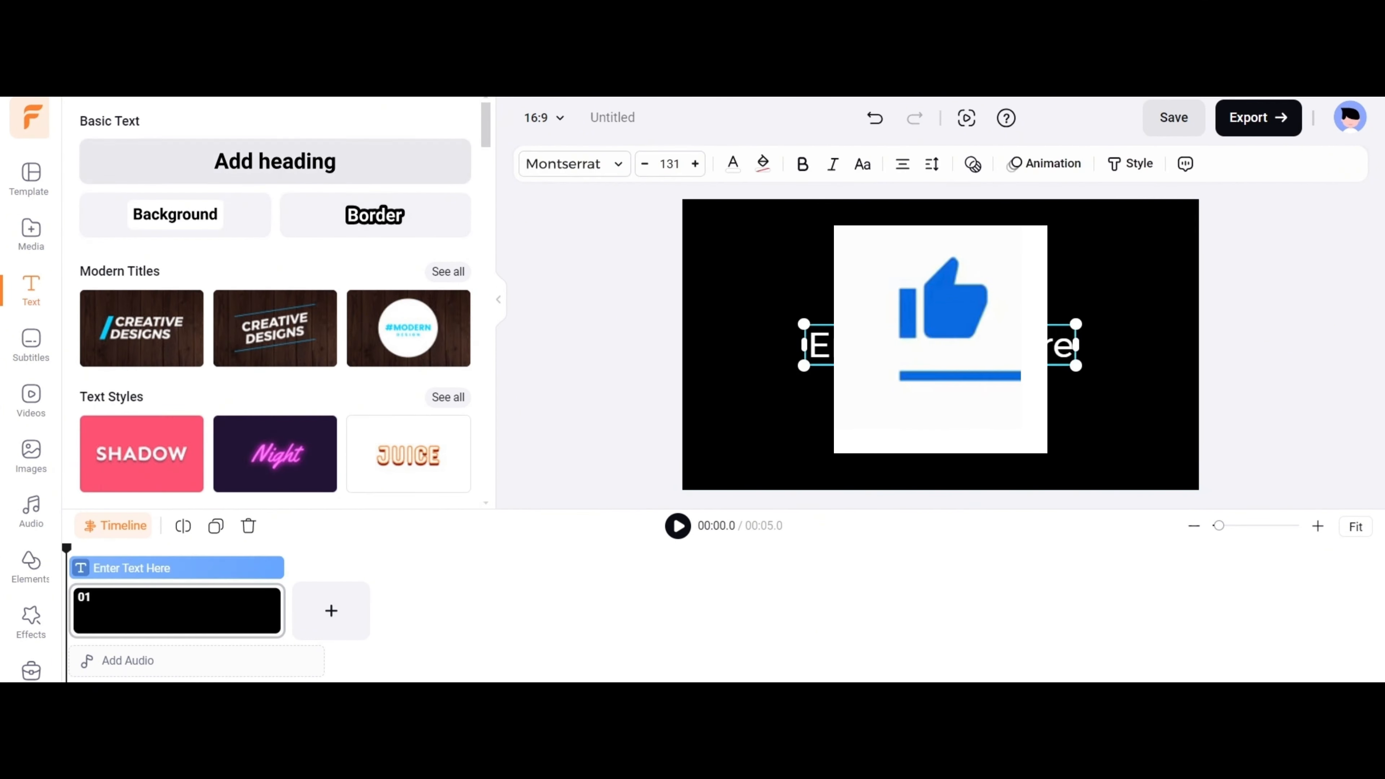
text(FlexClip)
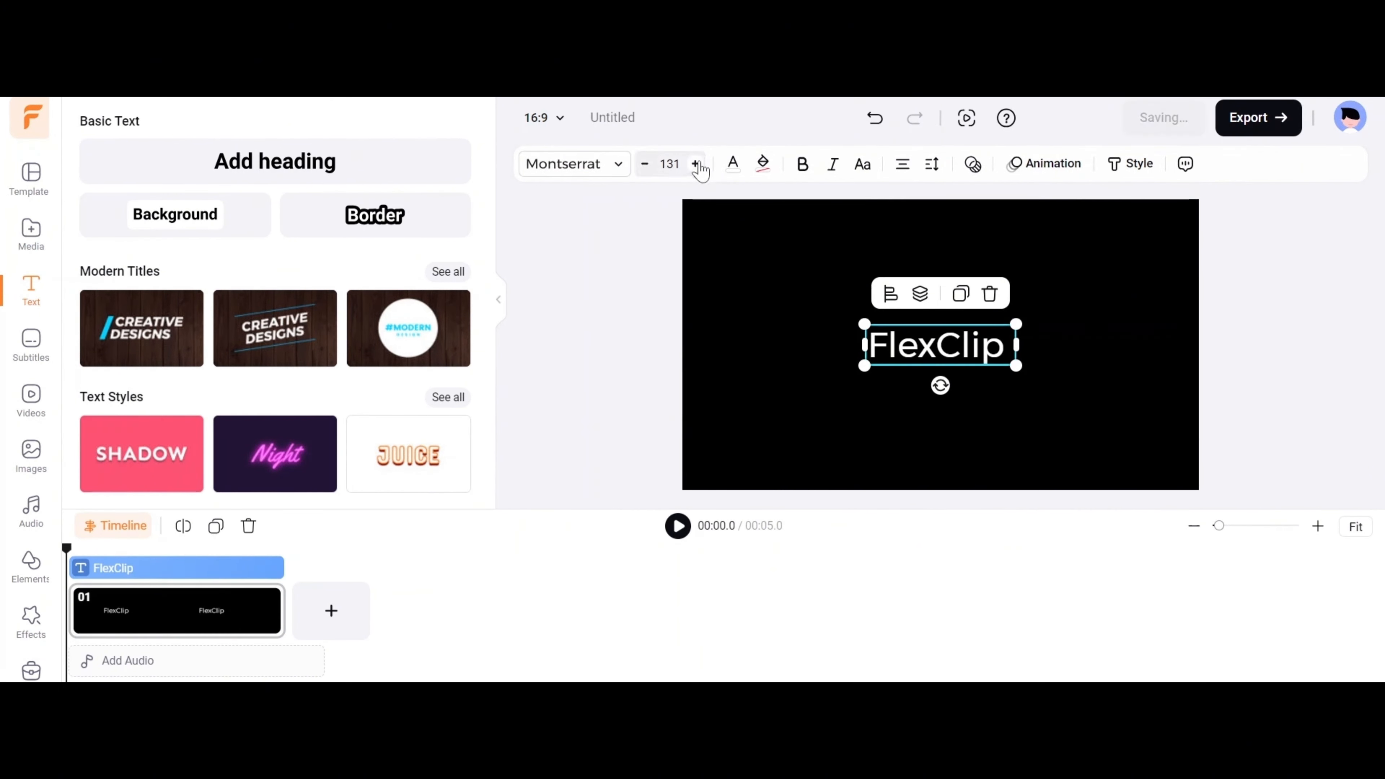
Enlarge the "FlexClip" text to size 224 and move it toward the upper edge of the canvas.
drag(864, 324, 760, 256)
drag(927, 333, 927, 288)
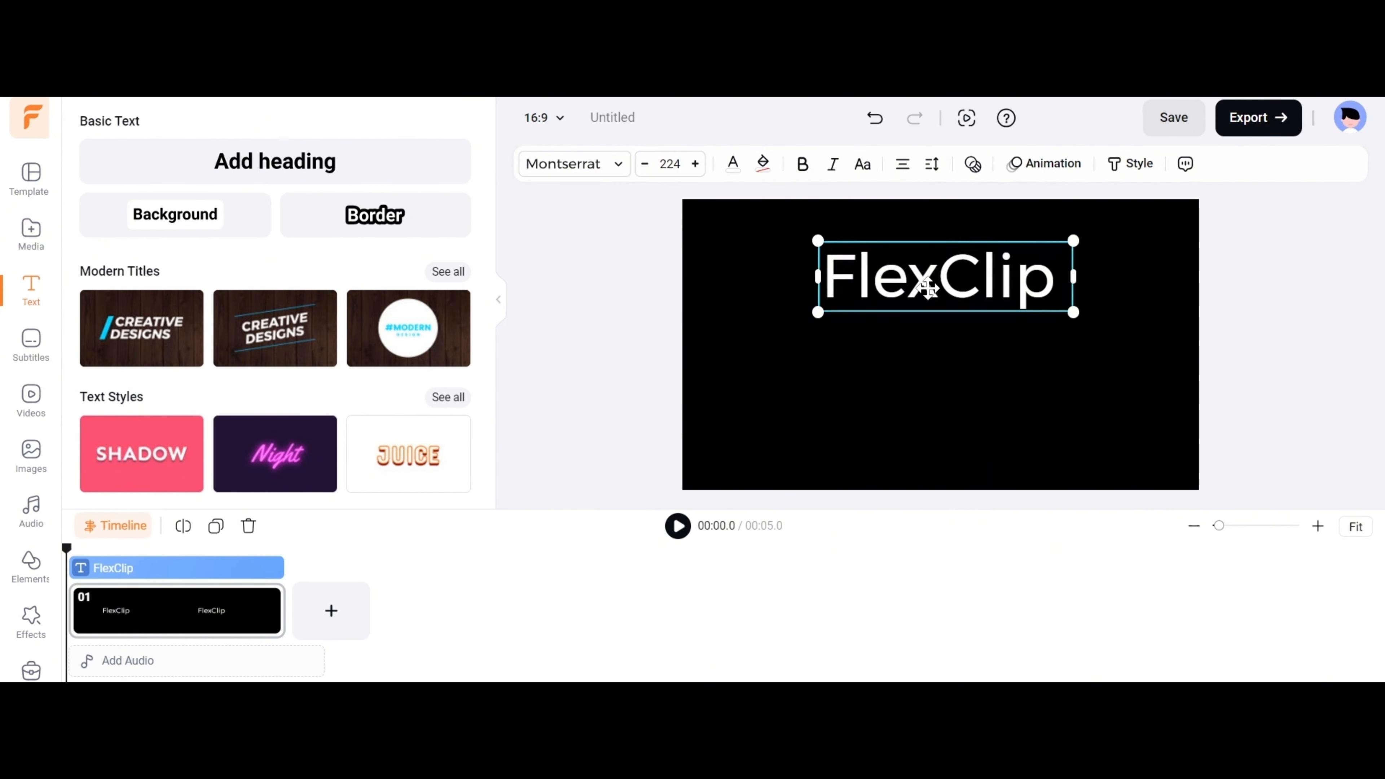
Browse the text styles and apply Double Outline to the "FlexClip" text.
click(1130, 163)
scroll(327, 301, down, 3)
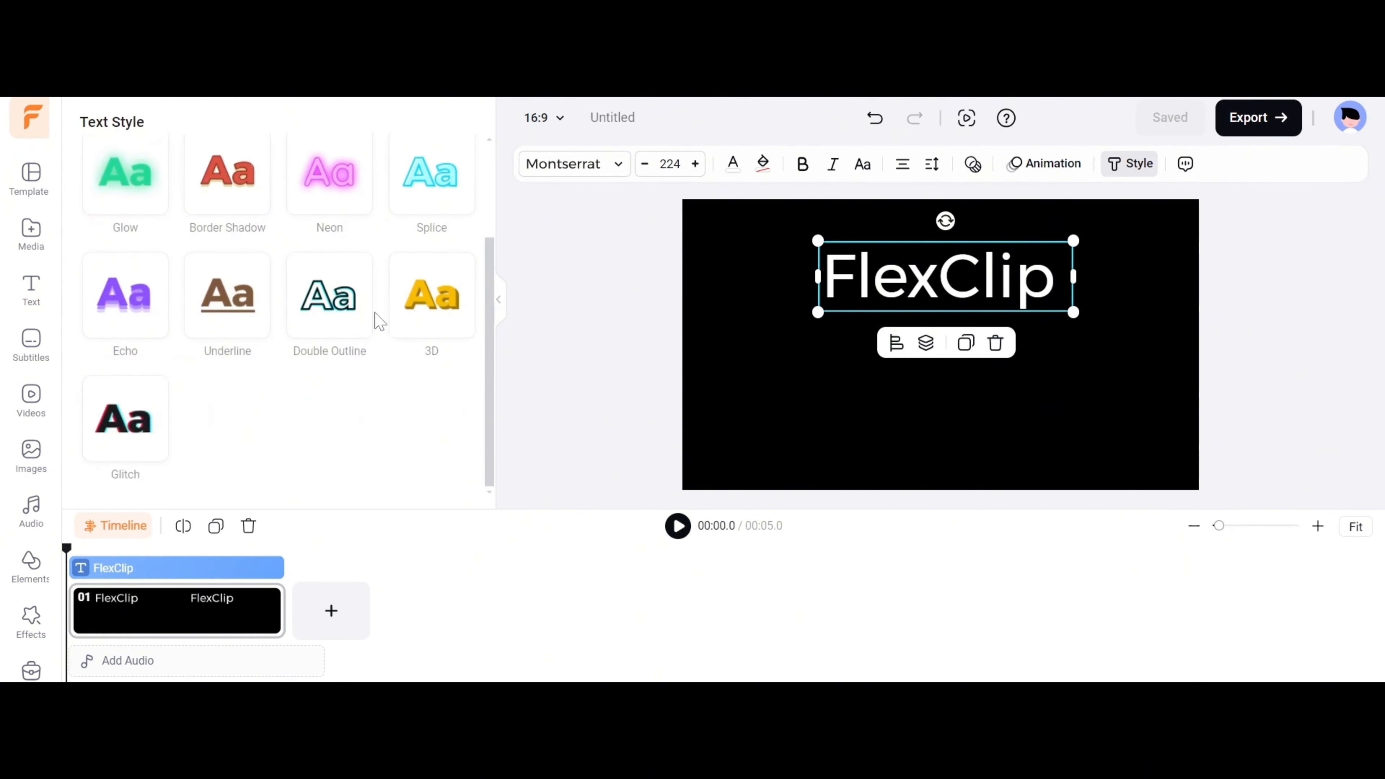
scroll(380, 321, up, 3)
click(124, 300)
scroll(124, 303, down, 3)
click(338, 319)
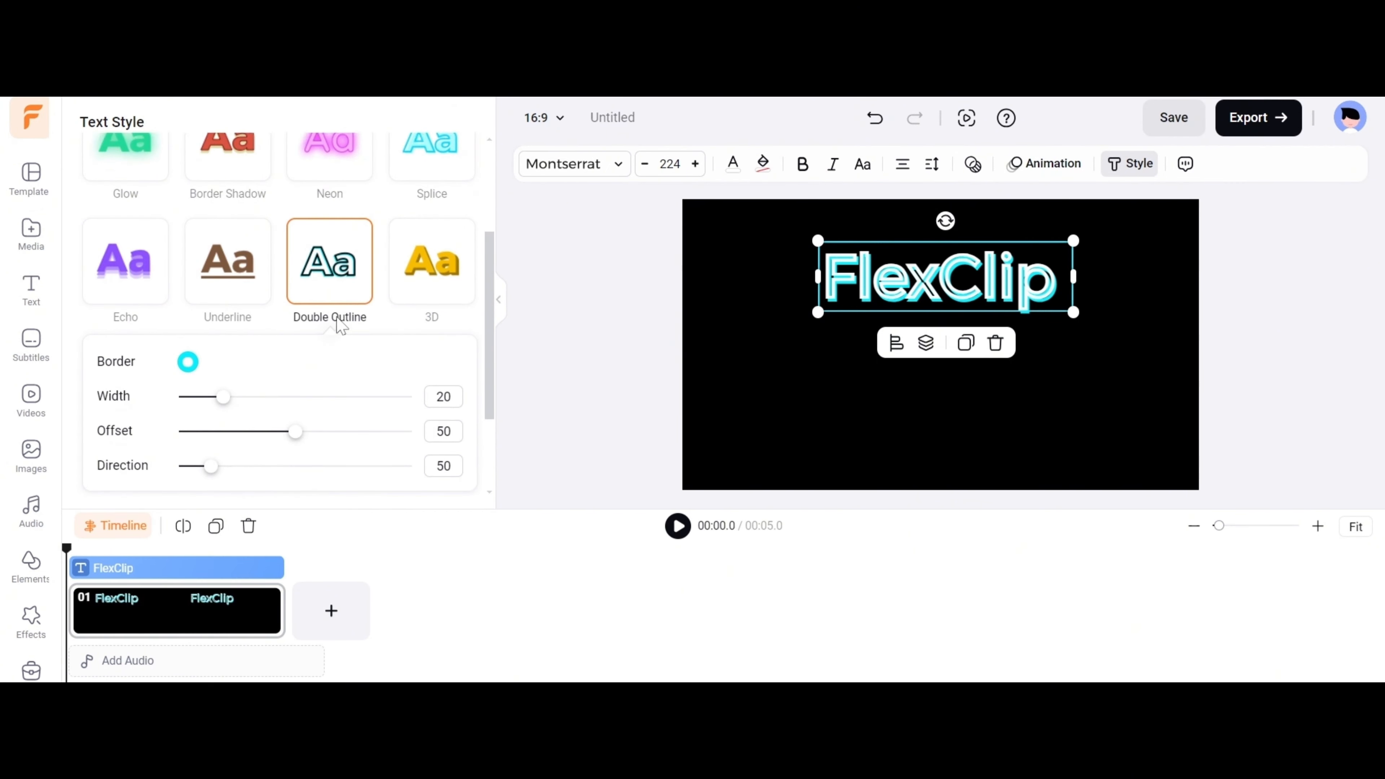
Browse the animation presets for the "FlexClip" text and choose one of them.
click(1047, 163)
scroll(200, 292, down, 5)
click(200, 289)
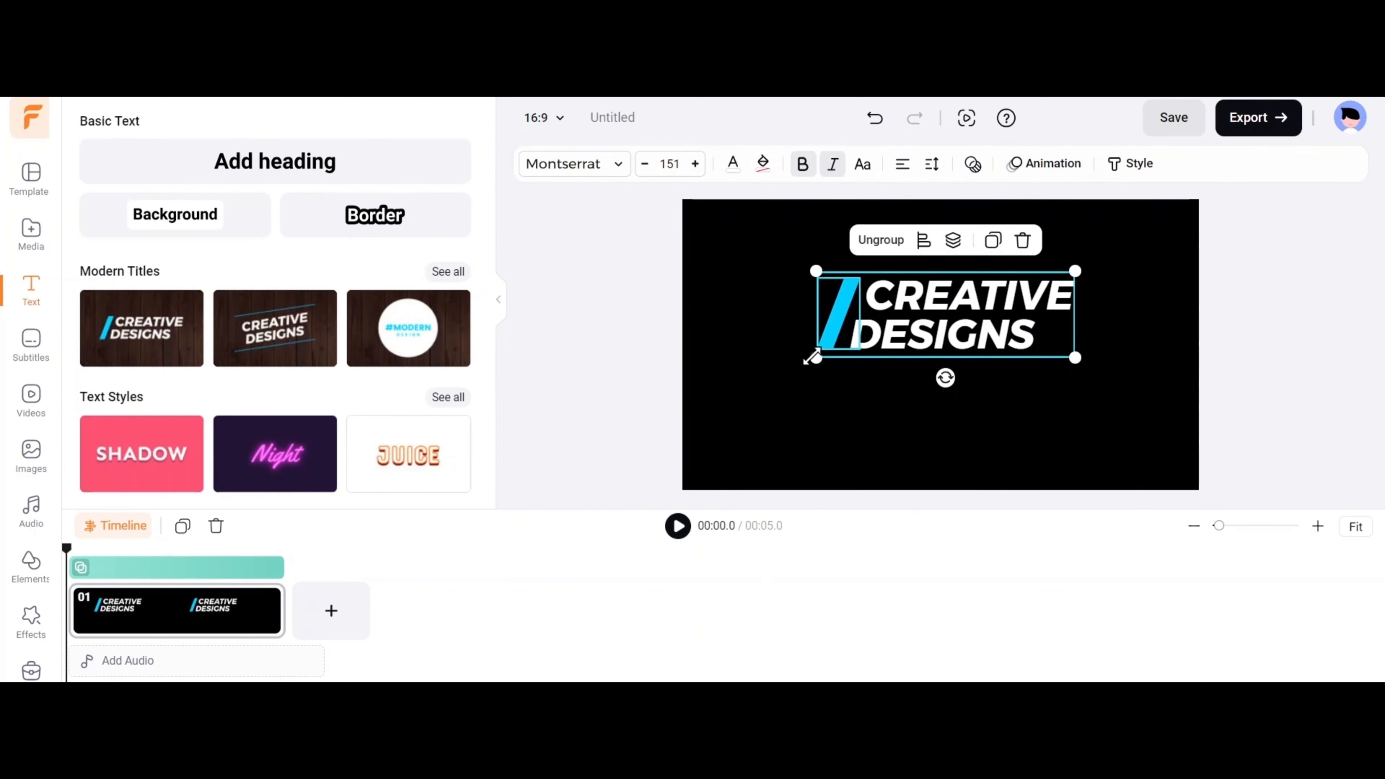
Enlarge the "CREATIVE DESIGNS" modern title on the canvas and play the scene to preview it.
drag(813, 358, 768, 378)
click(678, 526)
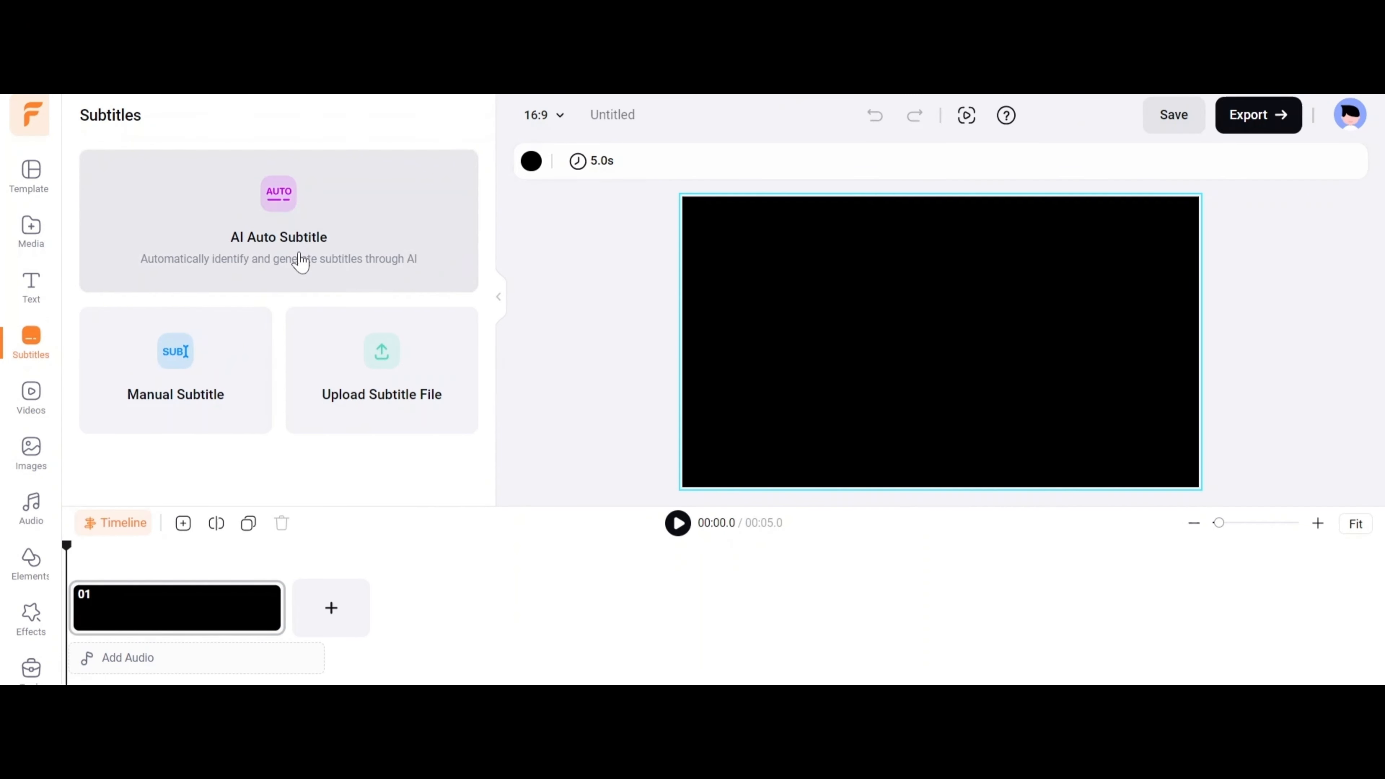
Create a manual subtitle for the scene and enter text beginning "FlexClip is re".
click(196, 361)
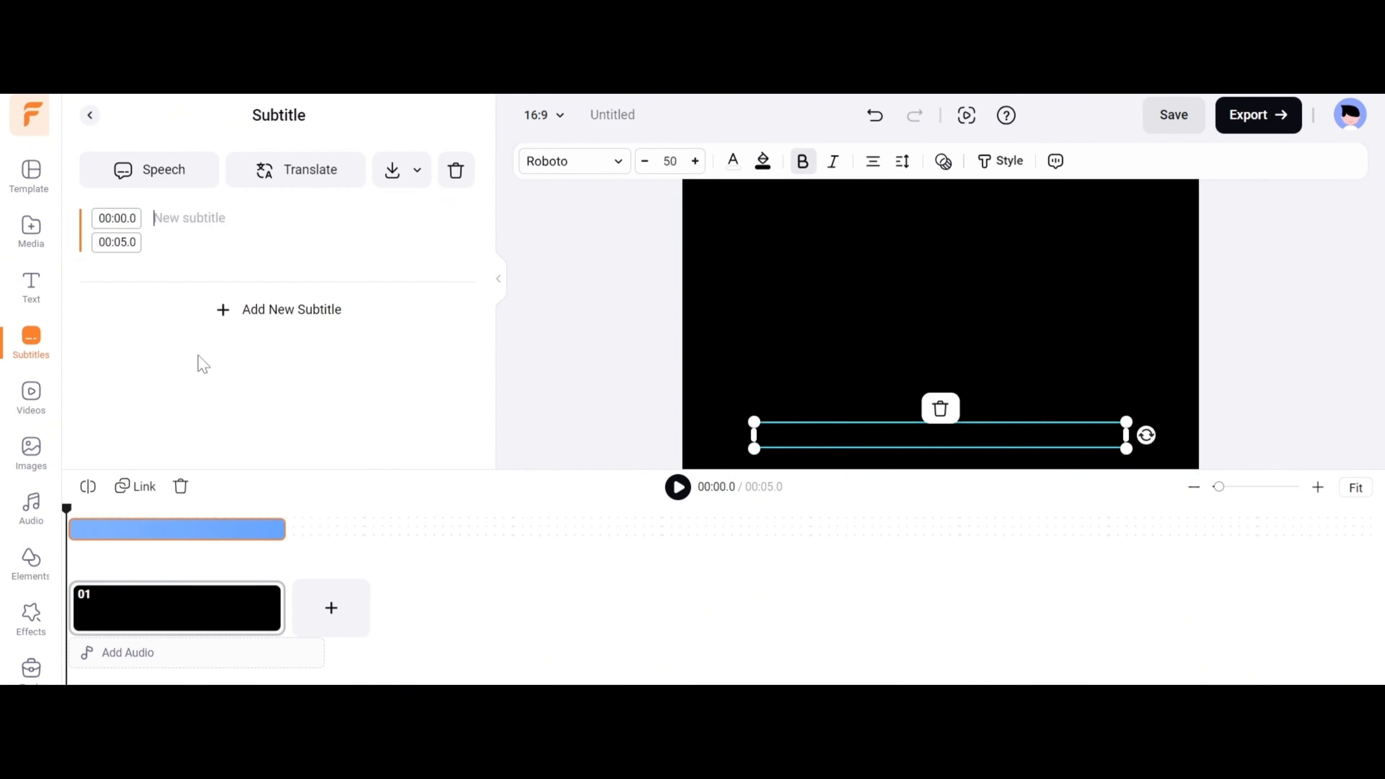
text(FlexClip is re)
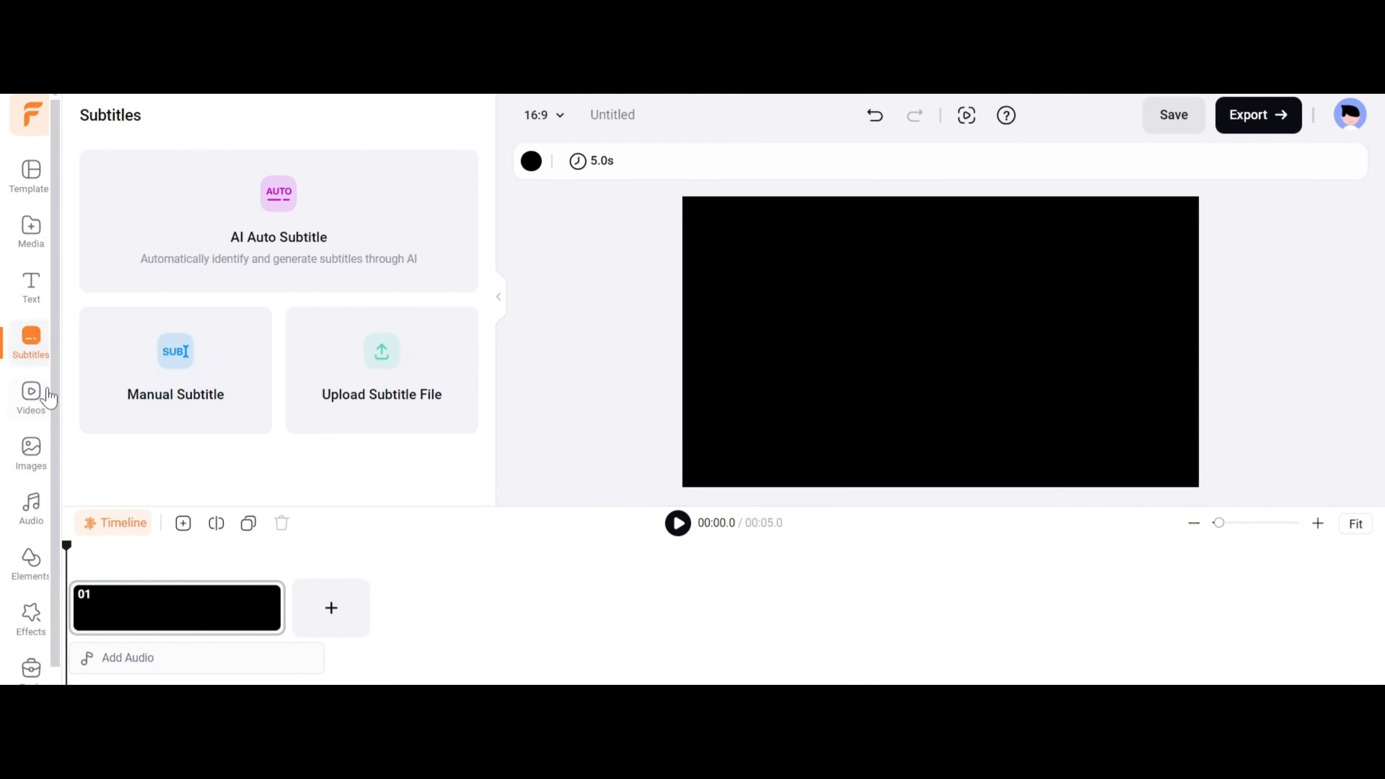
Browse the stock videos and add the 24-second technology clip of a man touching a holographic display.
click(37, 394)
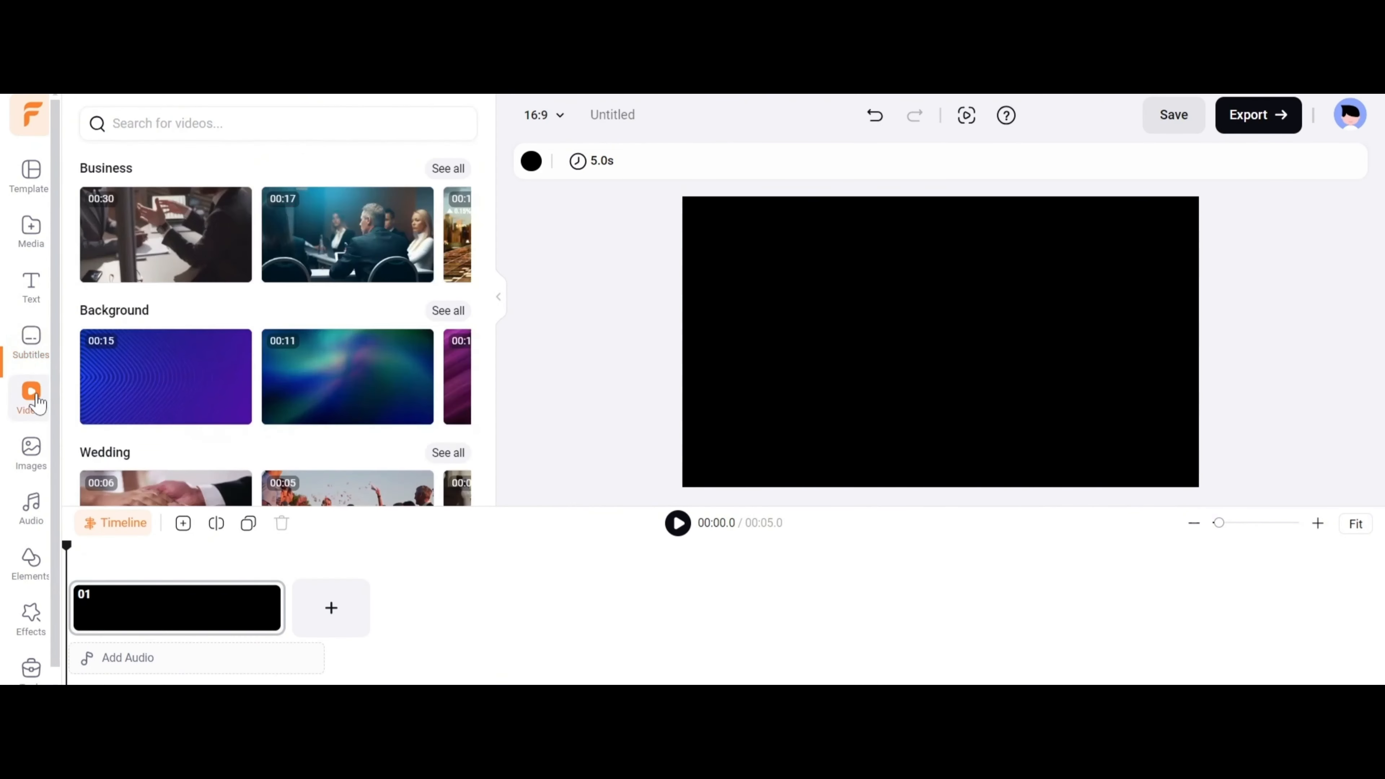
click(463, 235)
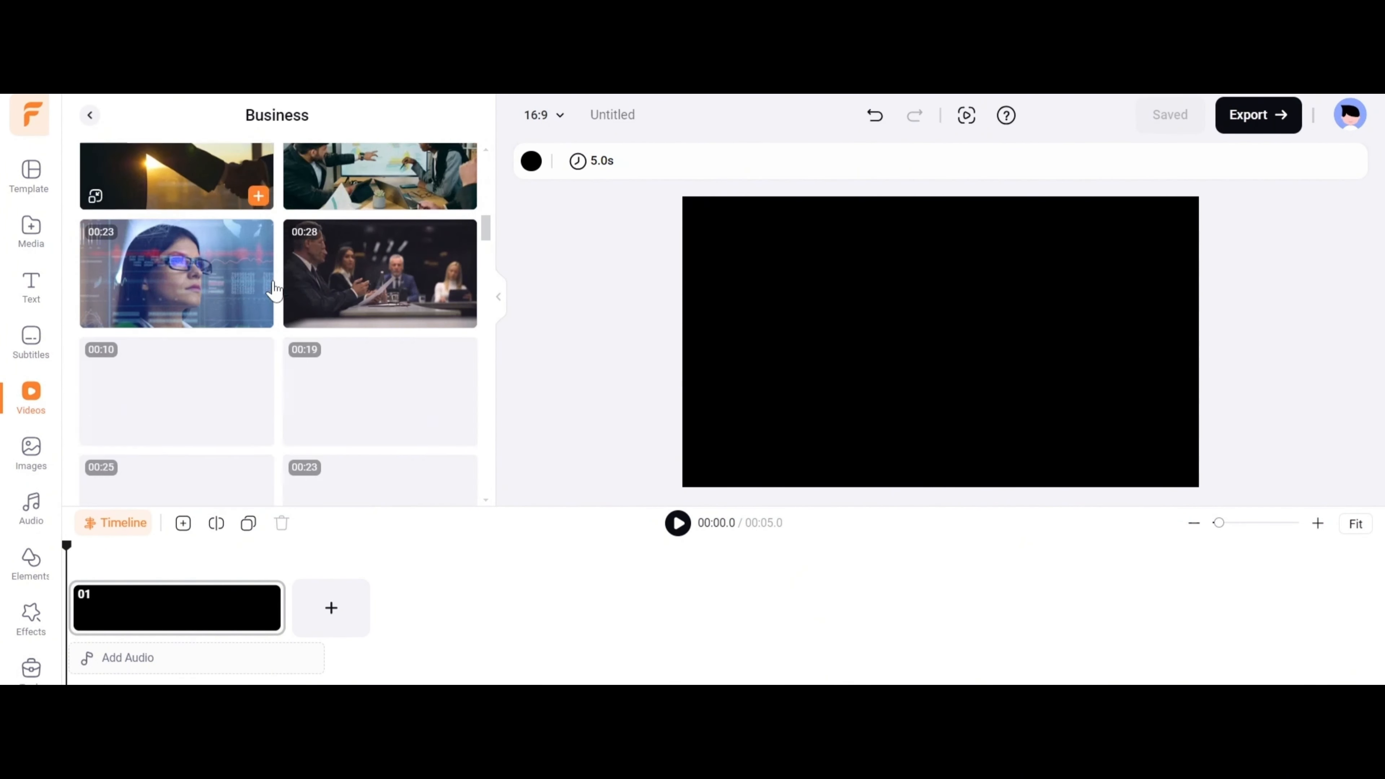
click(139, 347)
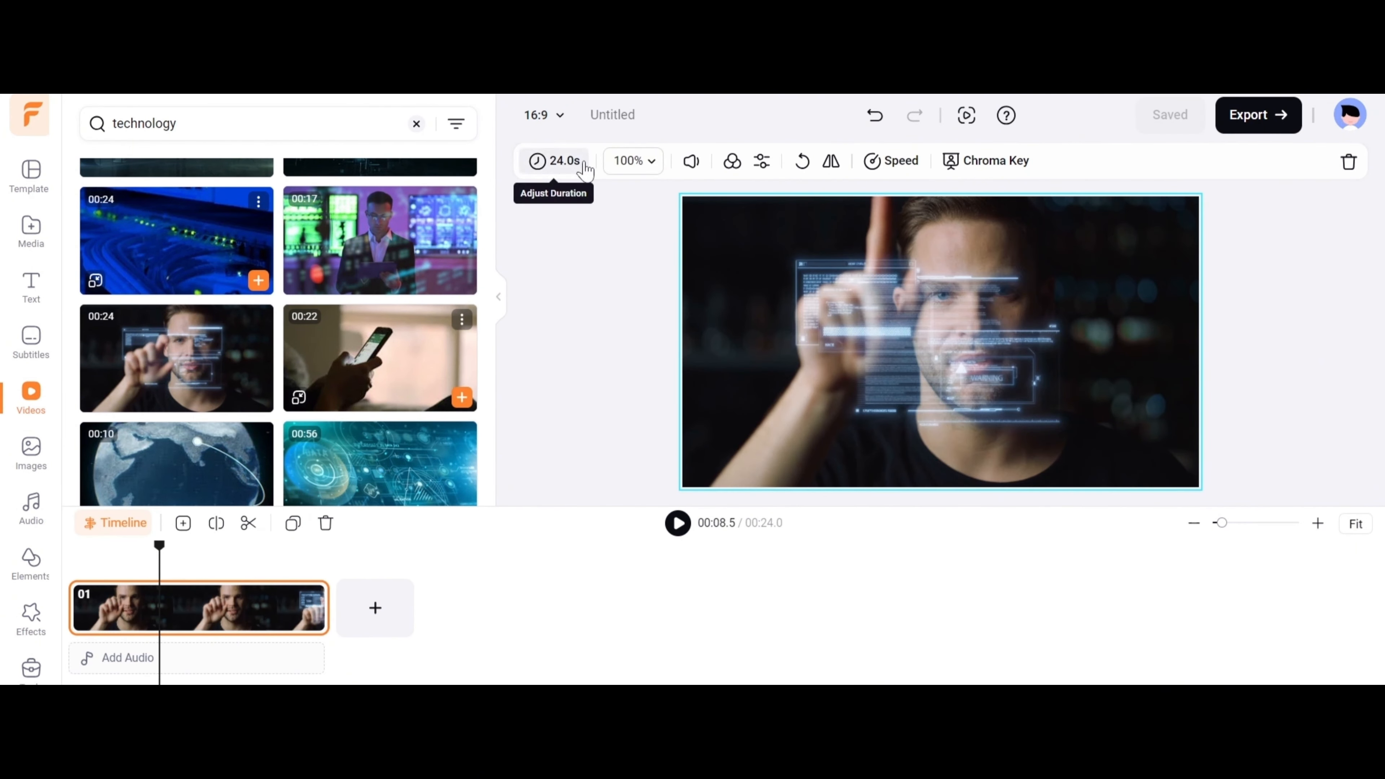
Set the technology clip's zoom to 99% and finish the scaling.
click(633, 161)
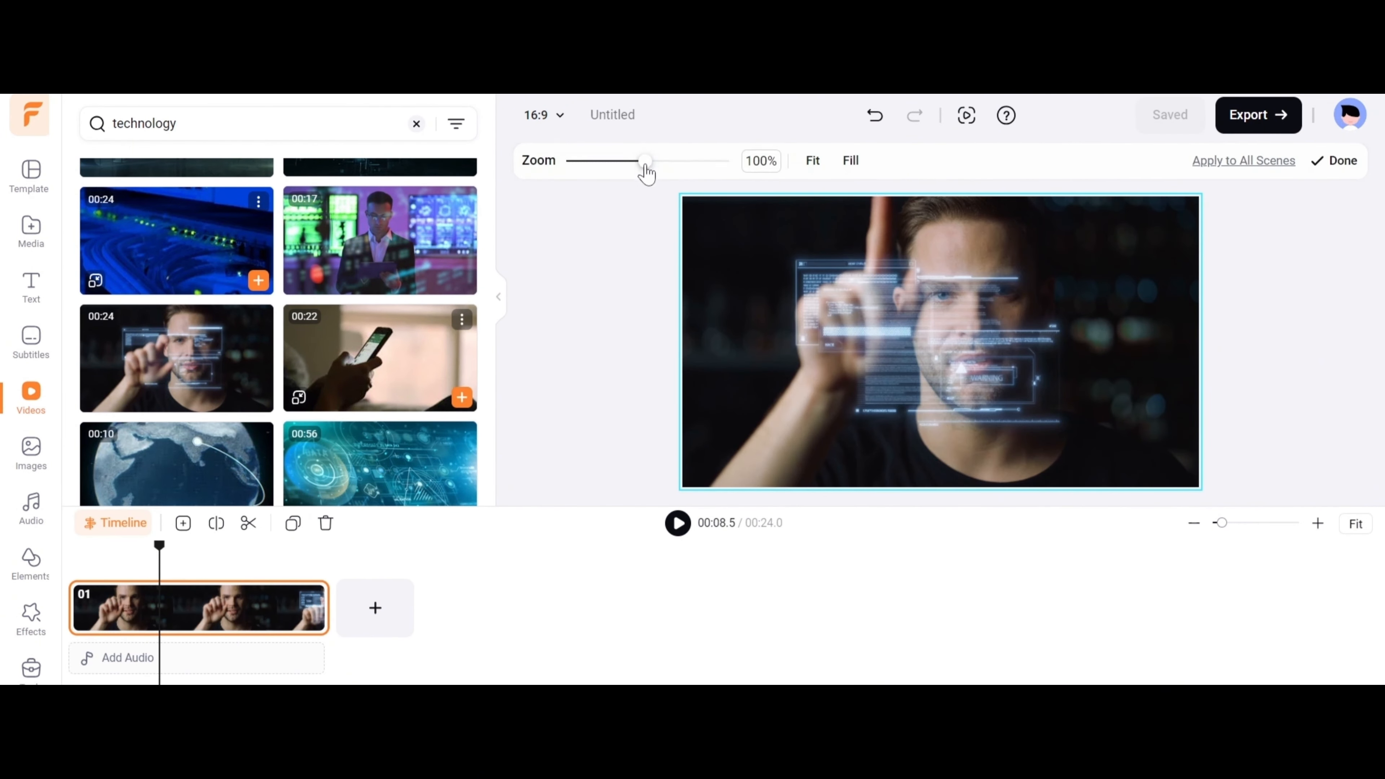
drag(646, 162, 644, 162)
click(812, 161)
click(1345, 161)
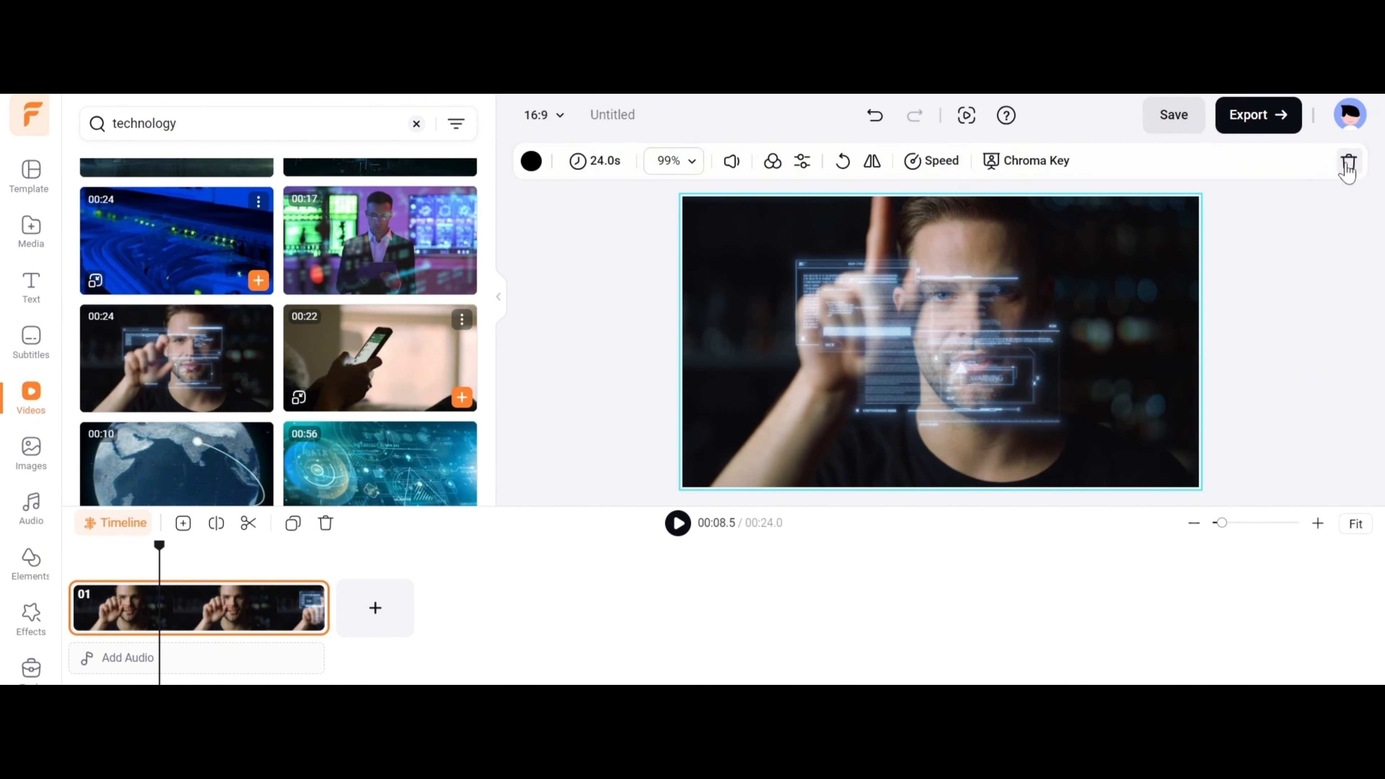
Look through the available filters and colour adjustment settings for the technology clip.
click(772, 160)
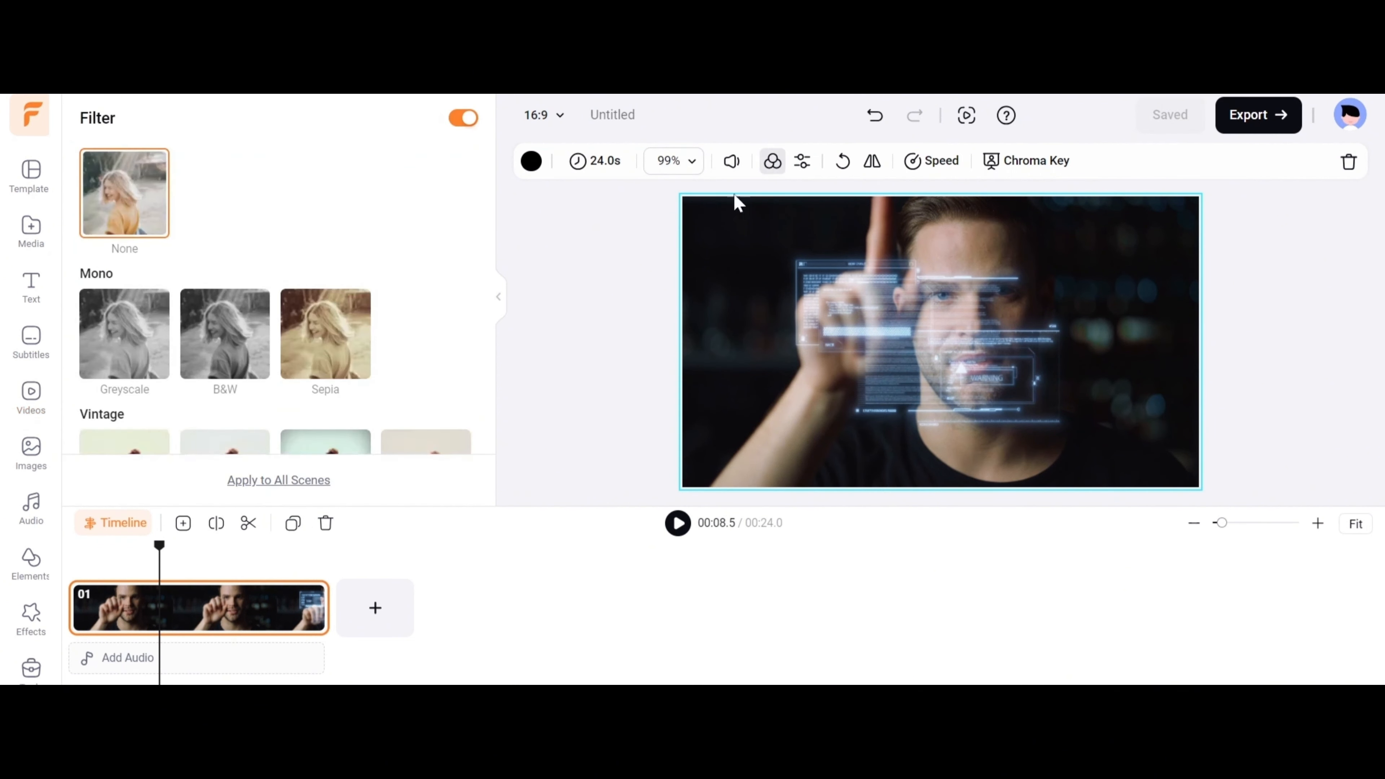
scroll(272, 300, down, 5)
scroll(160, 296, down, 3)
scroll(272, 300, up, 5)
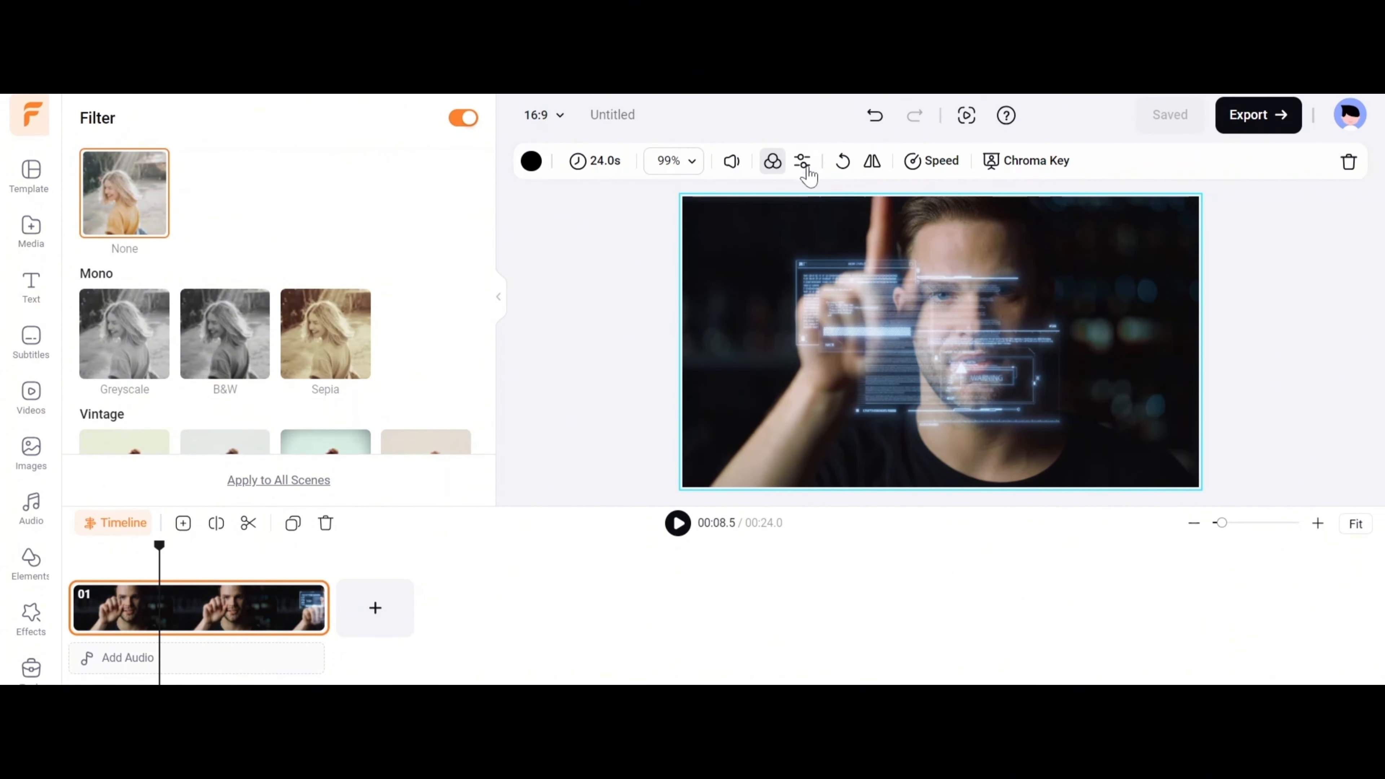
click(802, 161)
scroll(129, 235, down, 2)
scroll(129, 235, up, 2)
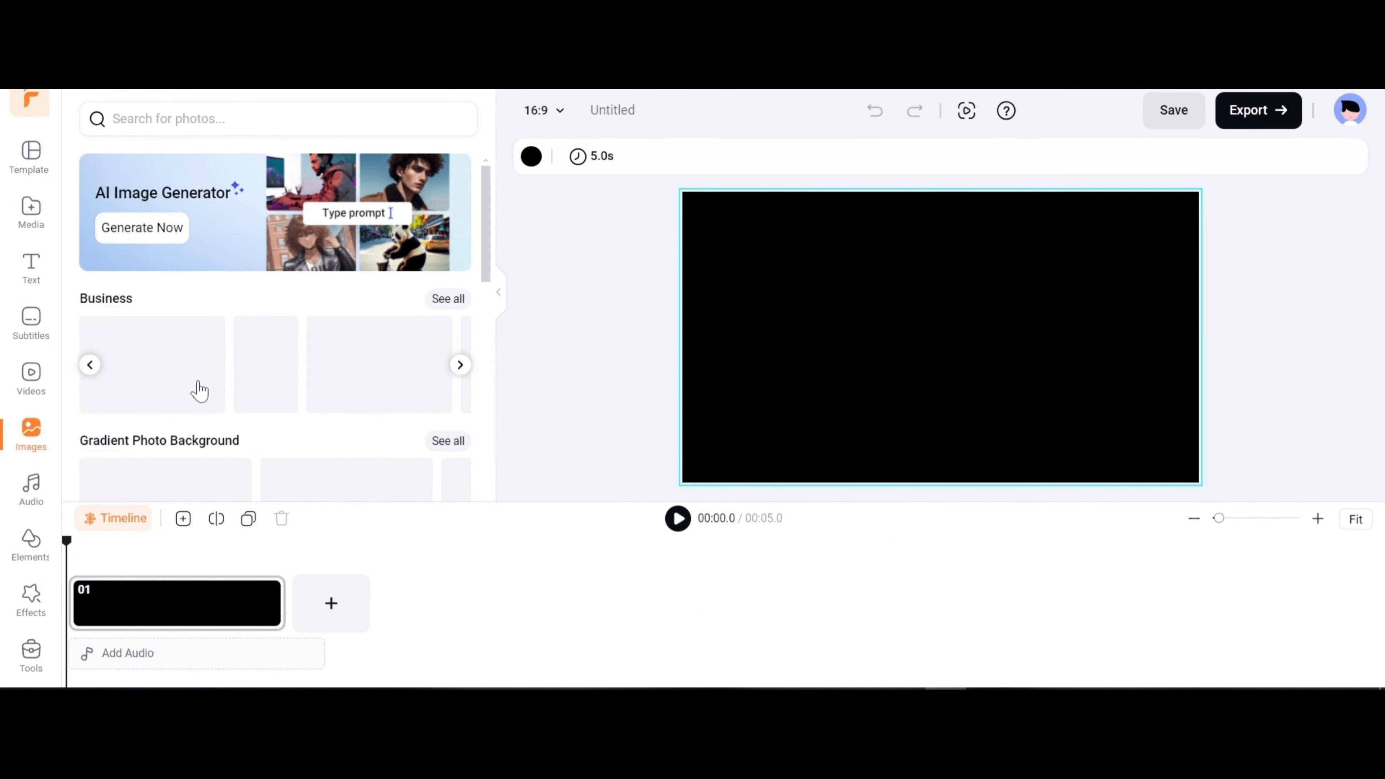
Browse the Event stock images and add the photo of hands filming a concert with a phone.
scroll(198, 372, down, 10)
scroll(197, 328, down, 12)
click(448, 382)
mouse_move(365, 374)
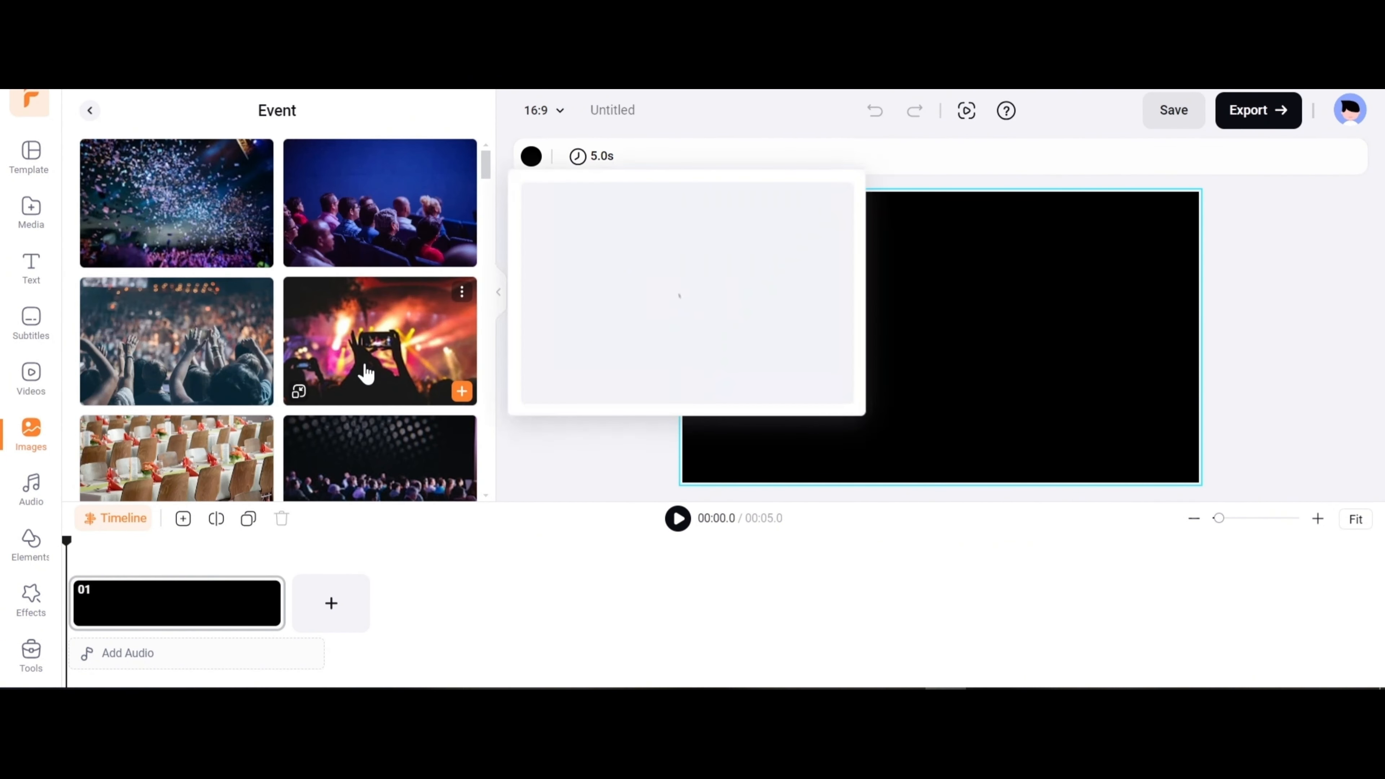
click(461, 392)
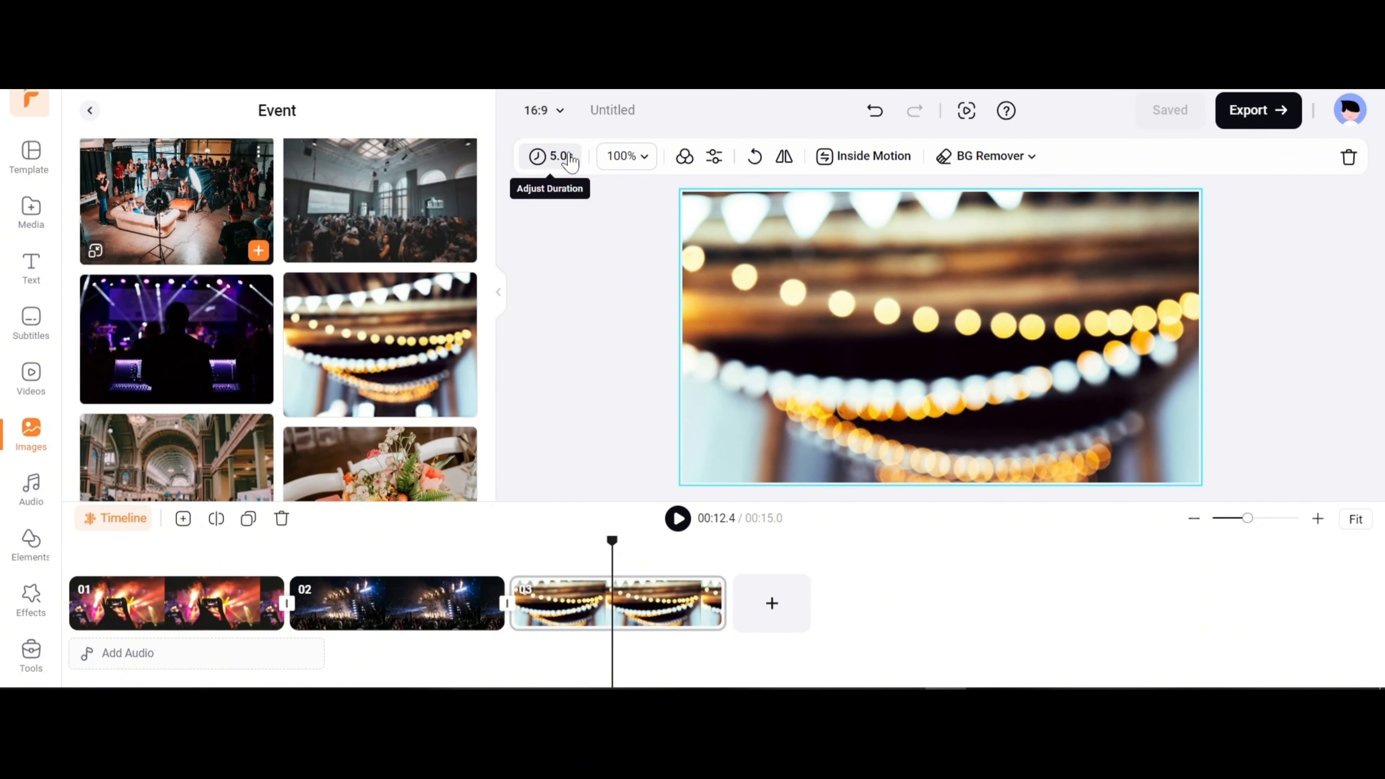
Adjust the exposure of the string-lights image in scene 03, review the other adjustments and open its Inside Motion options.
click(714, 157)
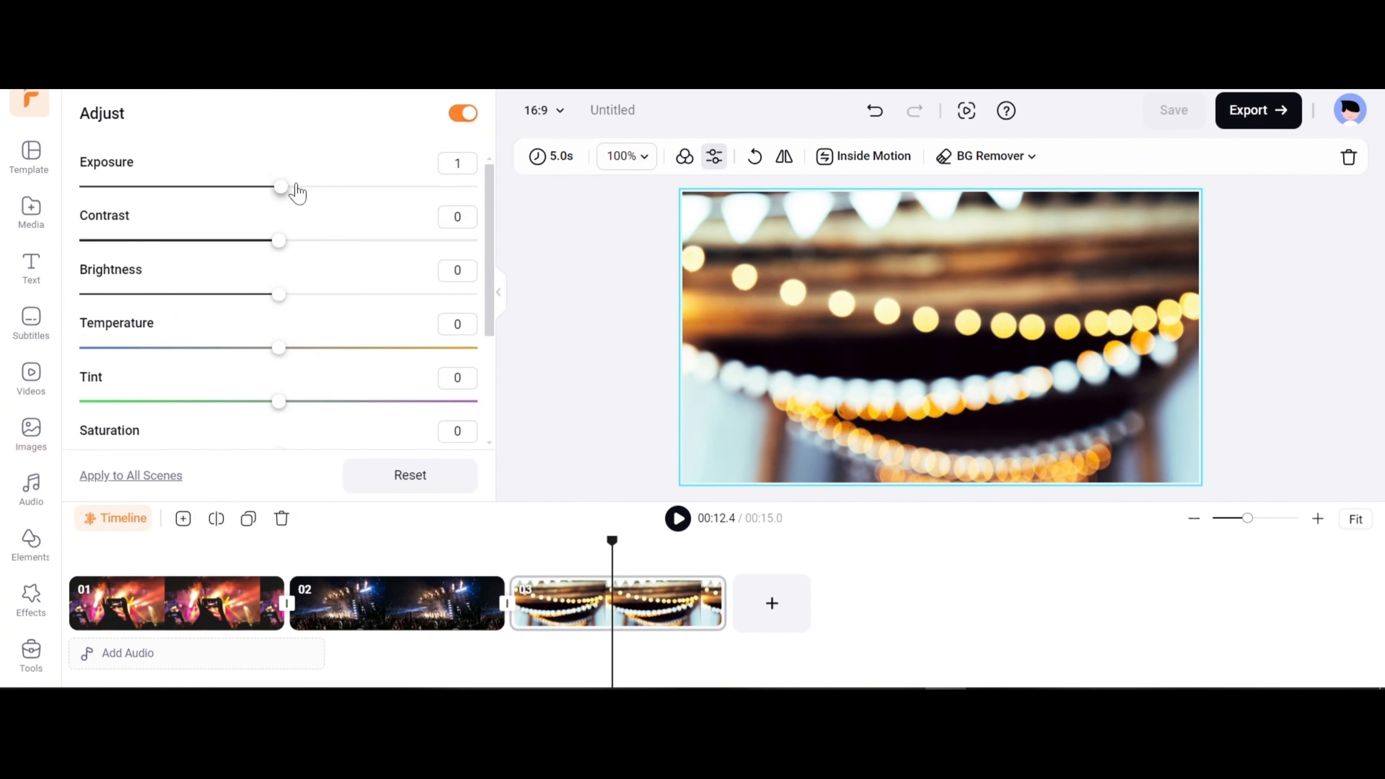
drag(289, 187, 264, 219)
scroll(253, 291, down, 4)
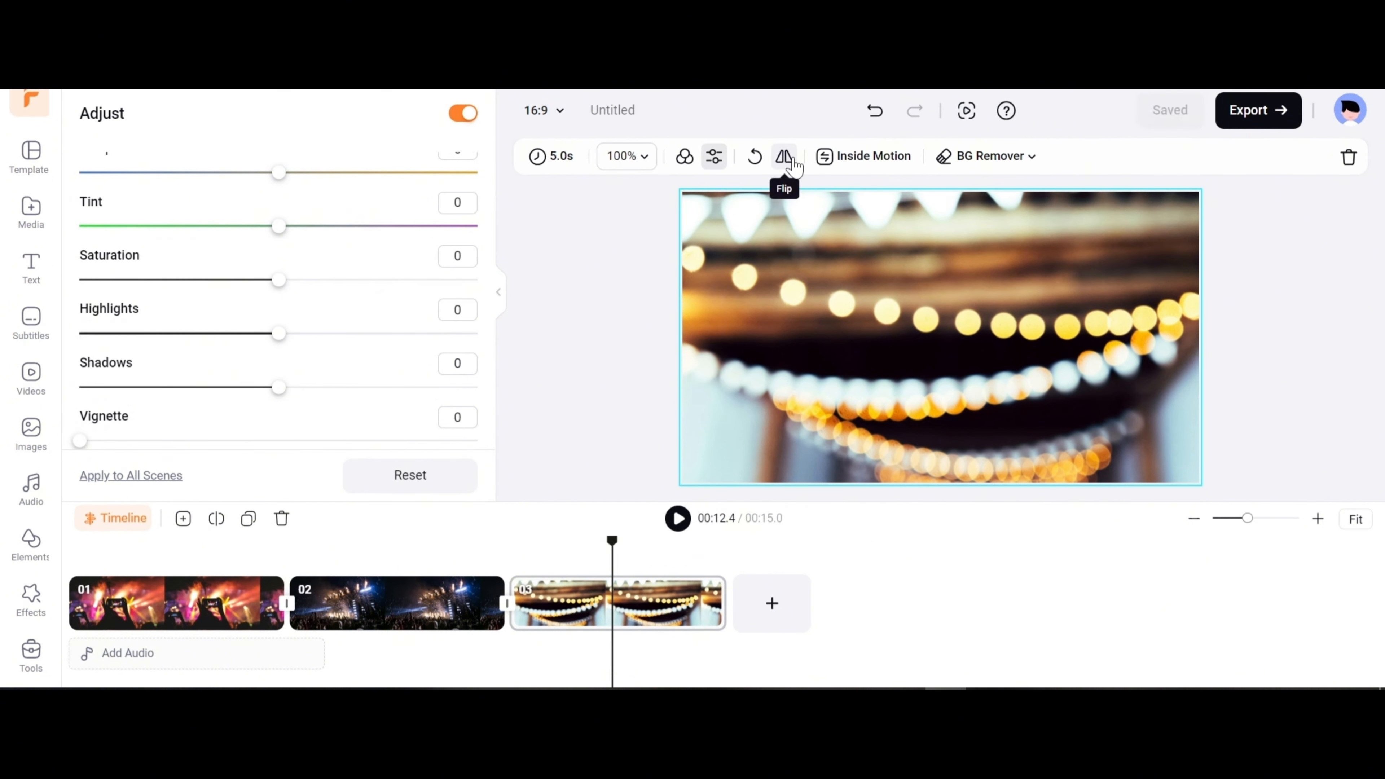
click(871, 158)
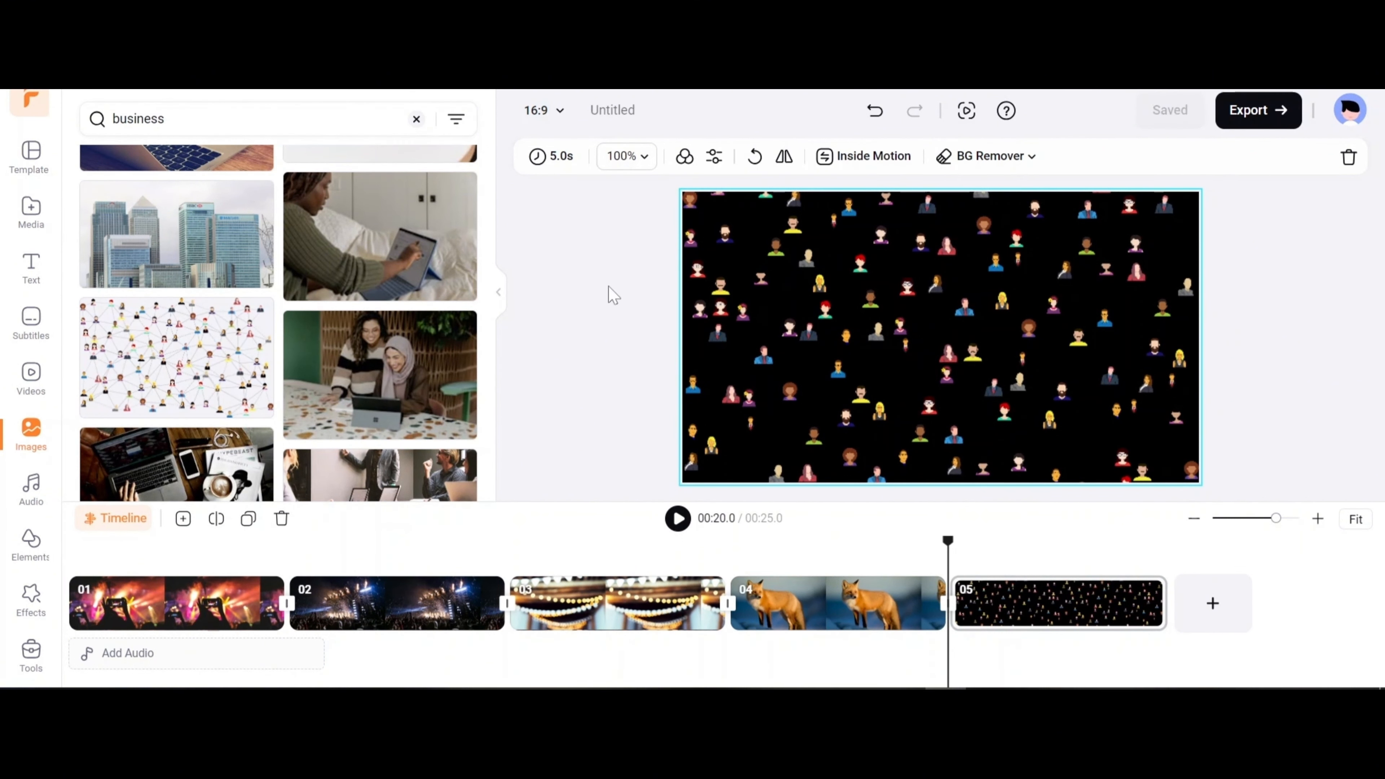
Overlay the business photo of a person drawing on a tablet onto scene 05.
click(299, 289)
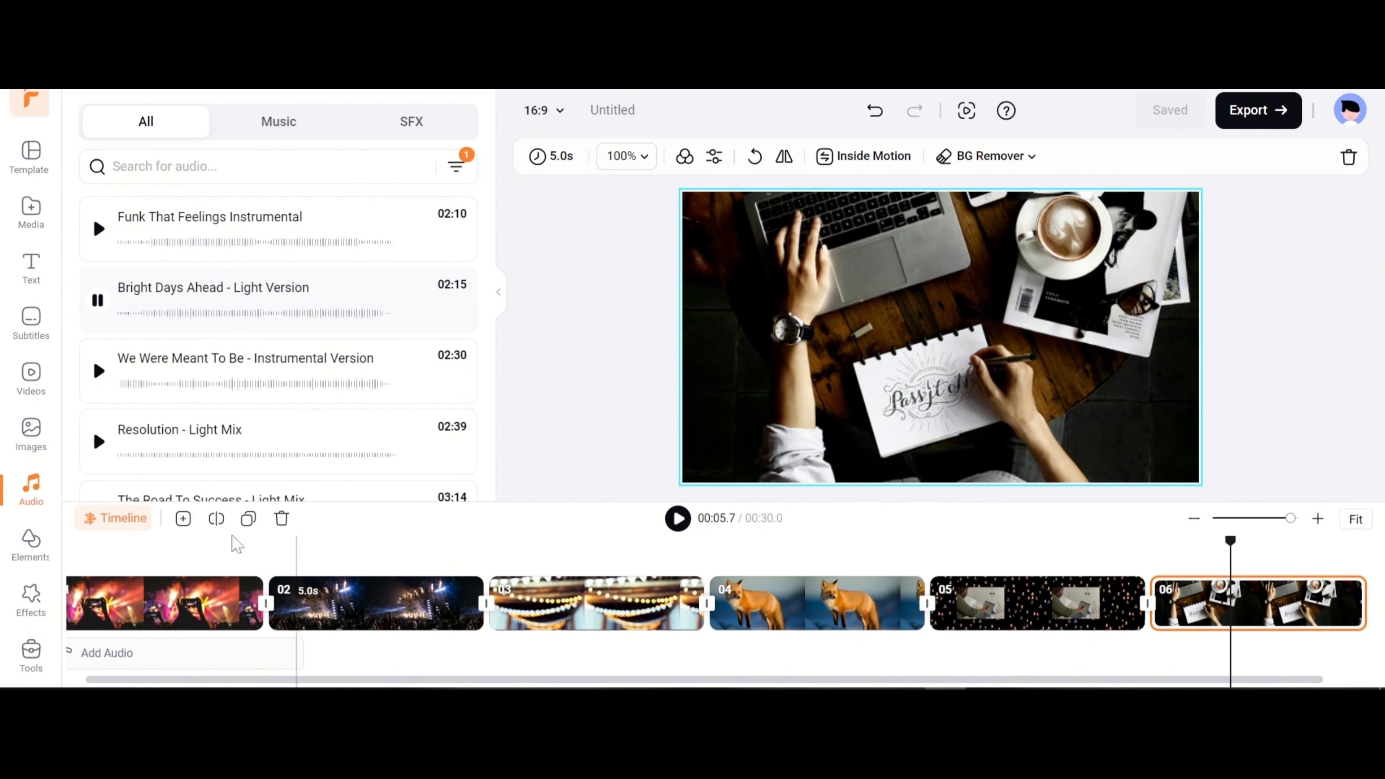
Add the "Bright Days Ahead - Light Version" track to the timeline and set its fade-in to about 1.9 s.
click(456, 312)
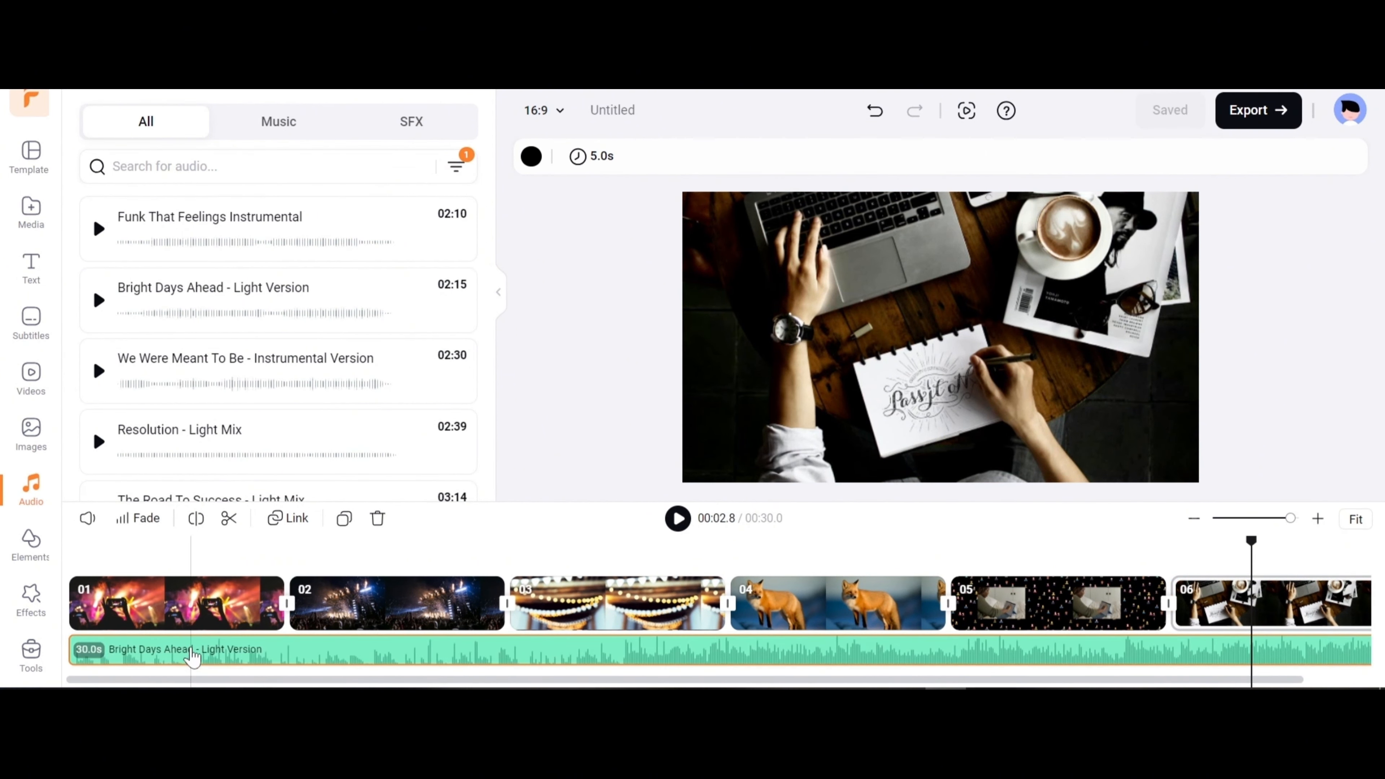
click(88, 519)
click(134, 524)
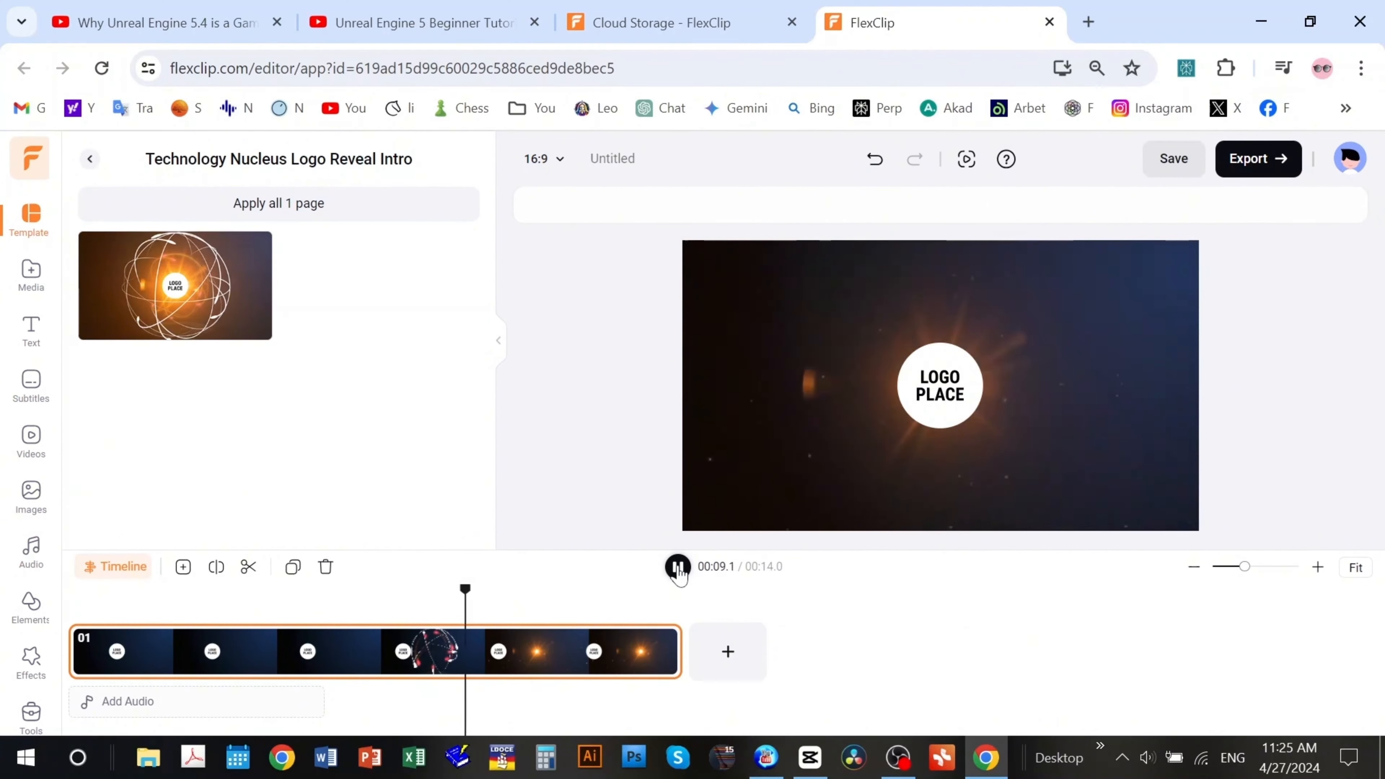
Filter the audio library to the Cinematic genre and add "Road To The Adventure (Instrumental)" to the logo video.
click(582, 649)
click(31, 551)
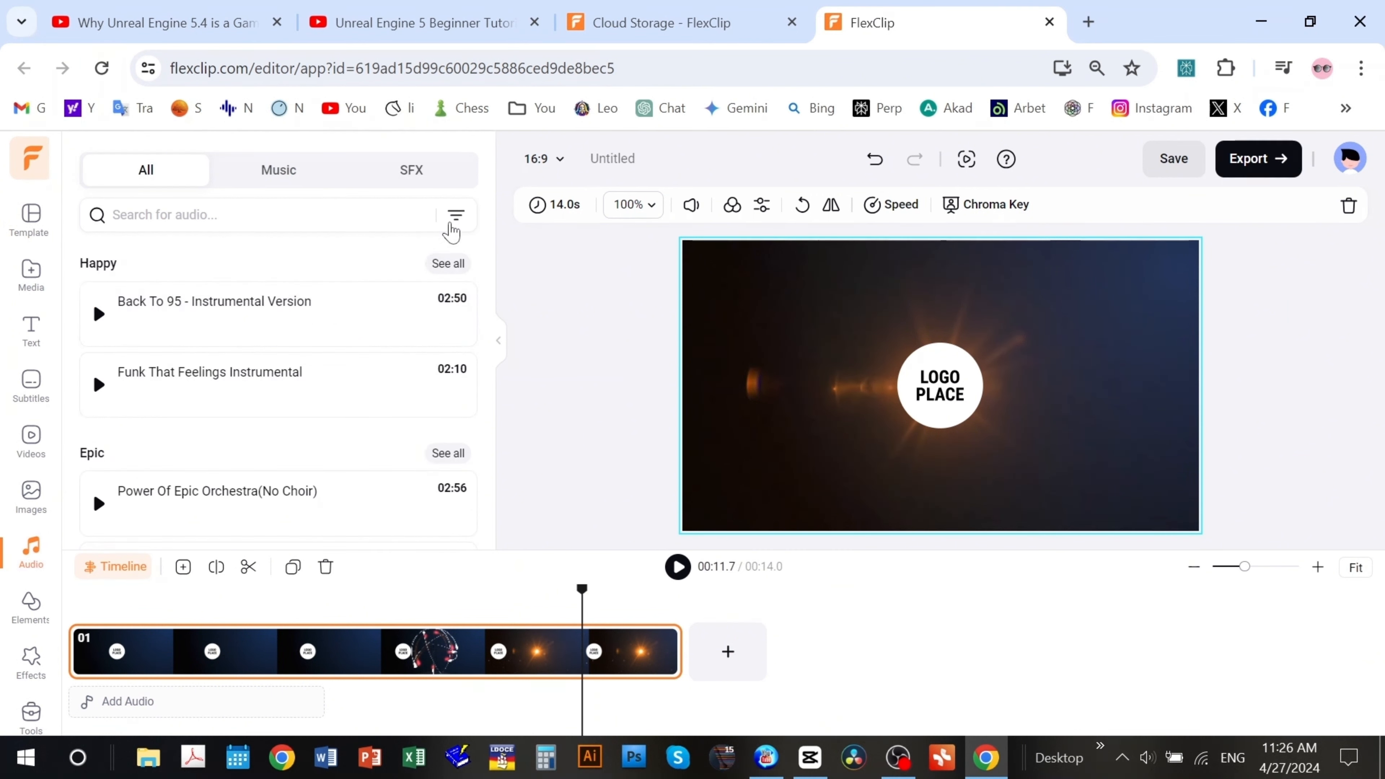
click(455, 216)
scroll(207, 345, down, 2)
click(236, 341)
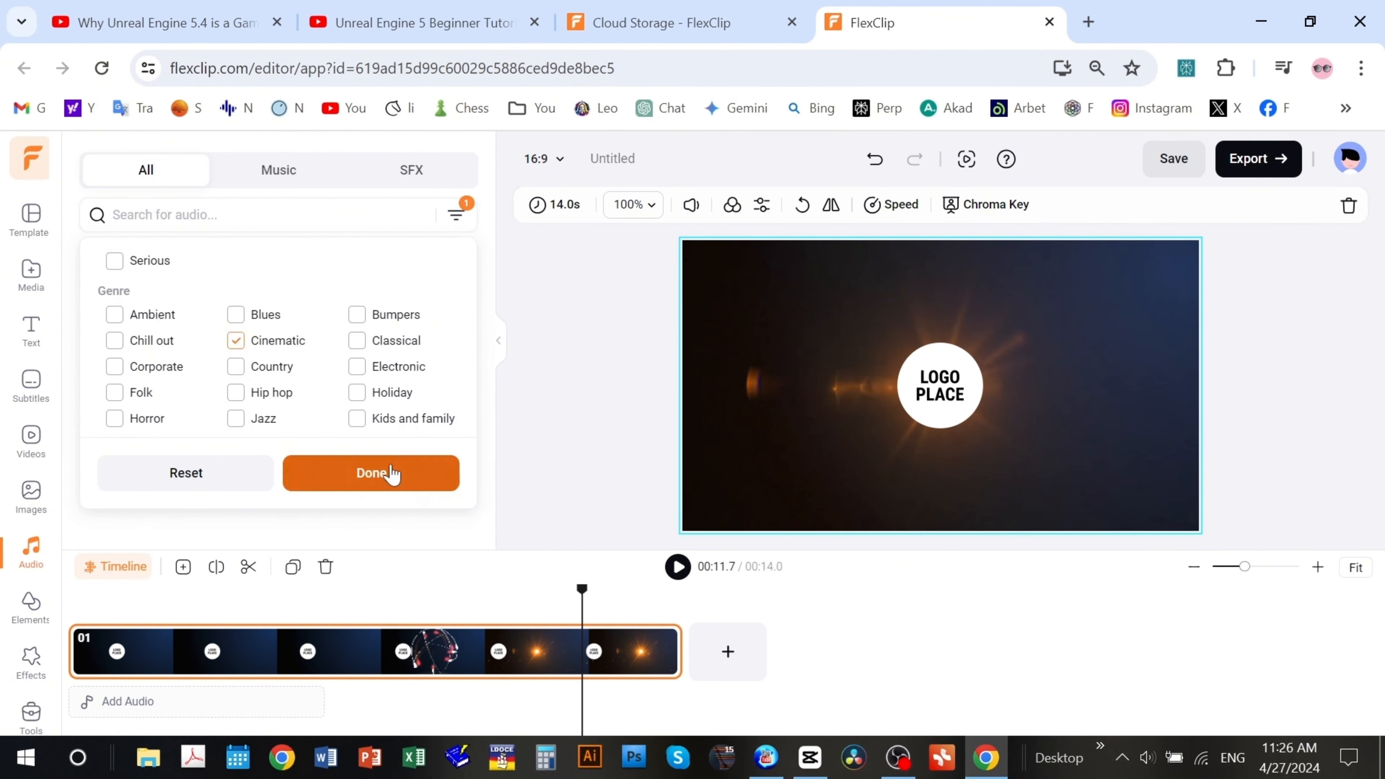
click(389, 474)
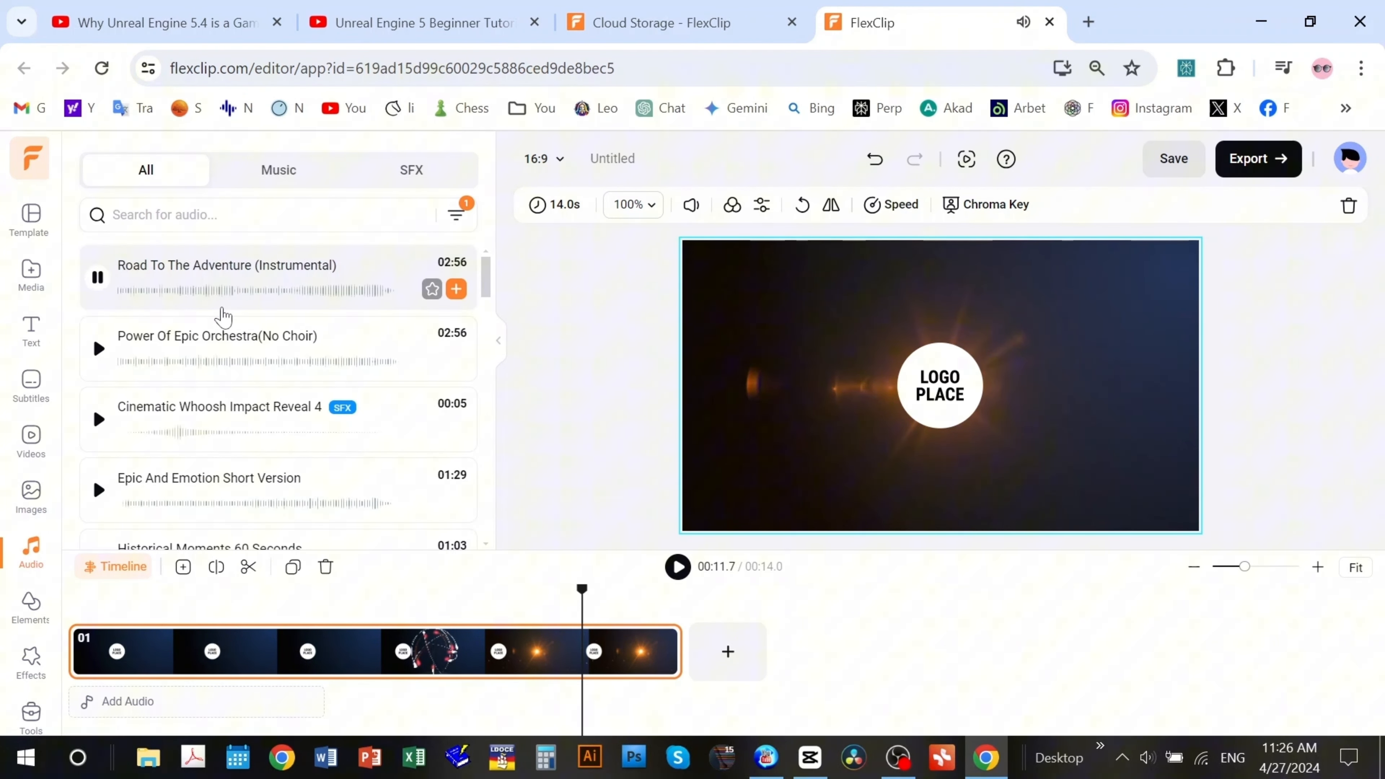
click(456, 290)
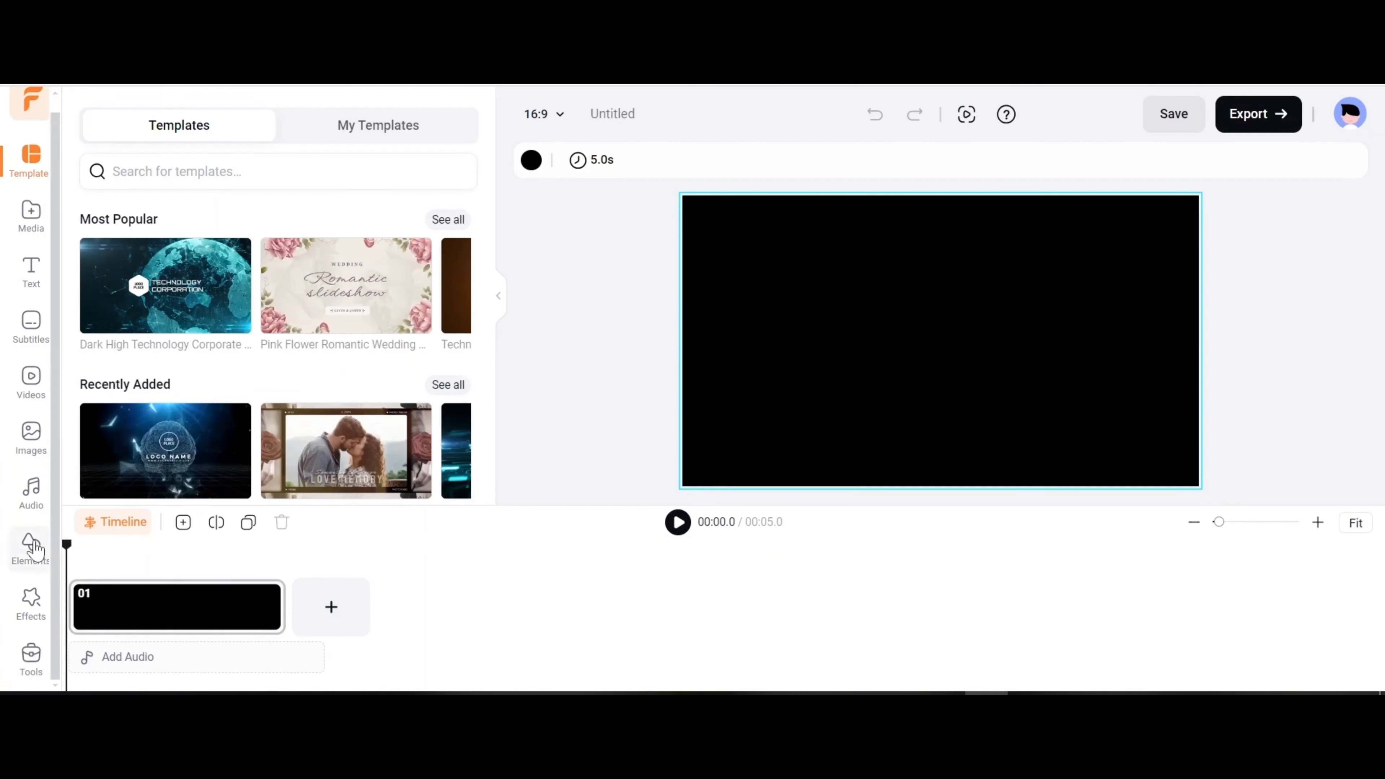
Open the elements library and shrink the birthday cake GIPHY sticker in the canvas's lower-left area.
click(30, 544)
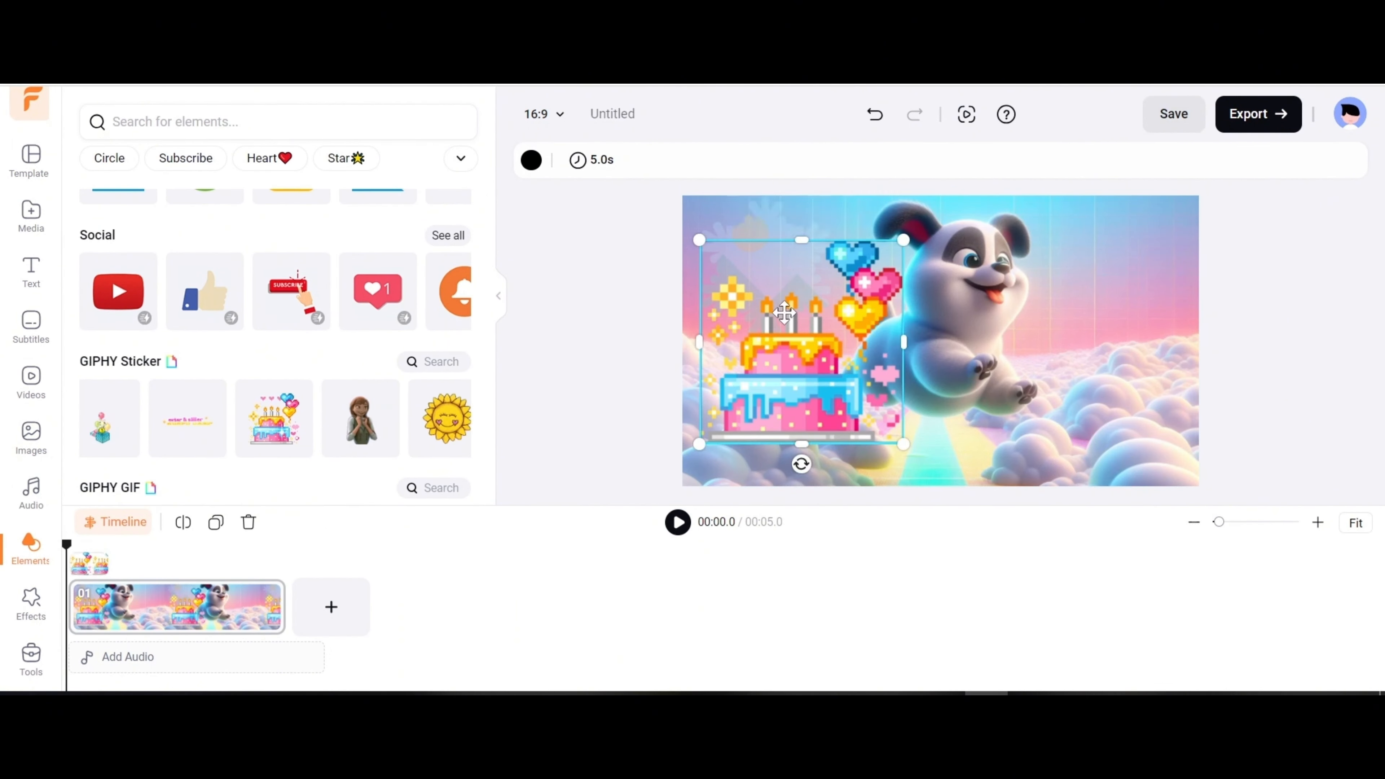
click(803, 341)
drag(910, 232, 829, 315)
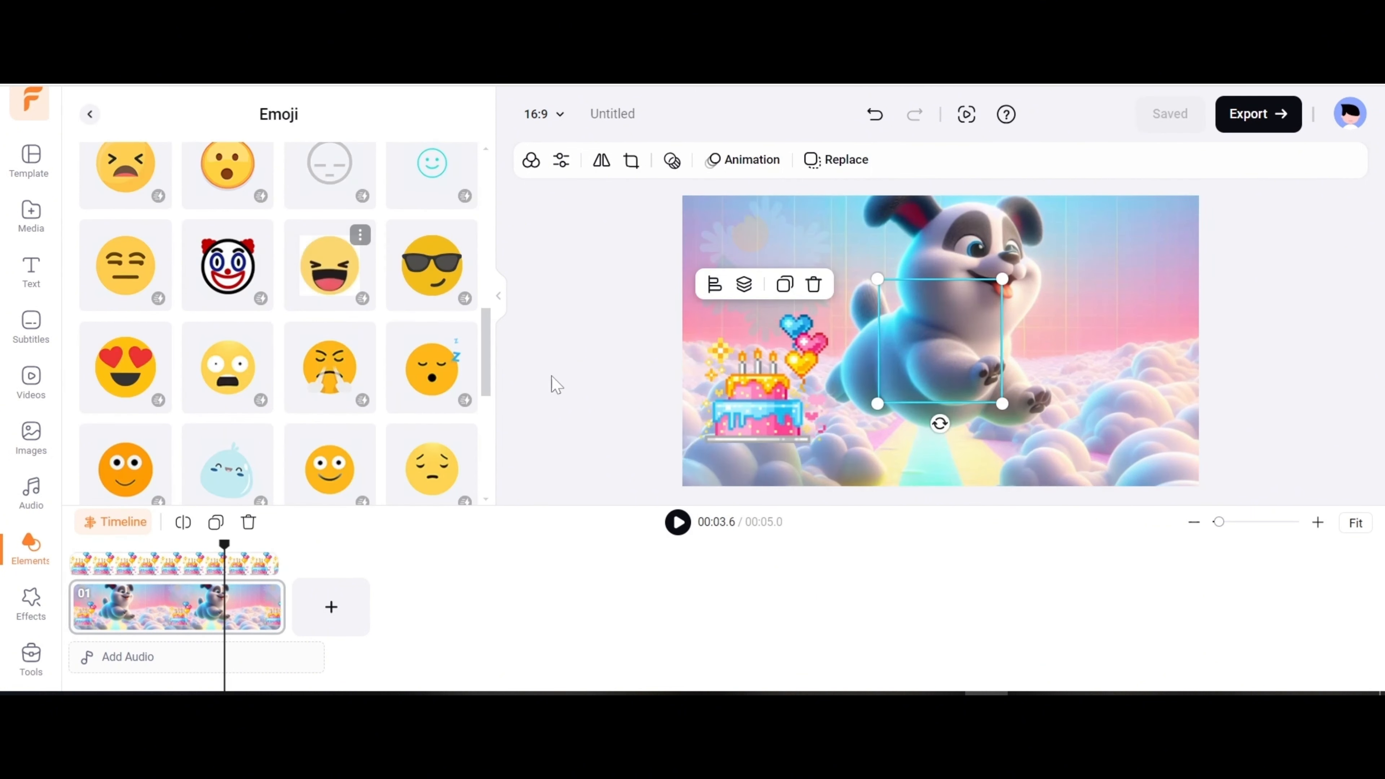
Move the laughing emoji toward the upper-right part of the canvas and play the scene to preview the elements.
click(937, 377)
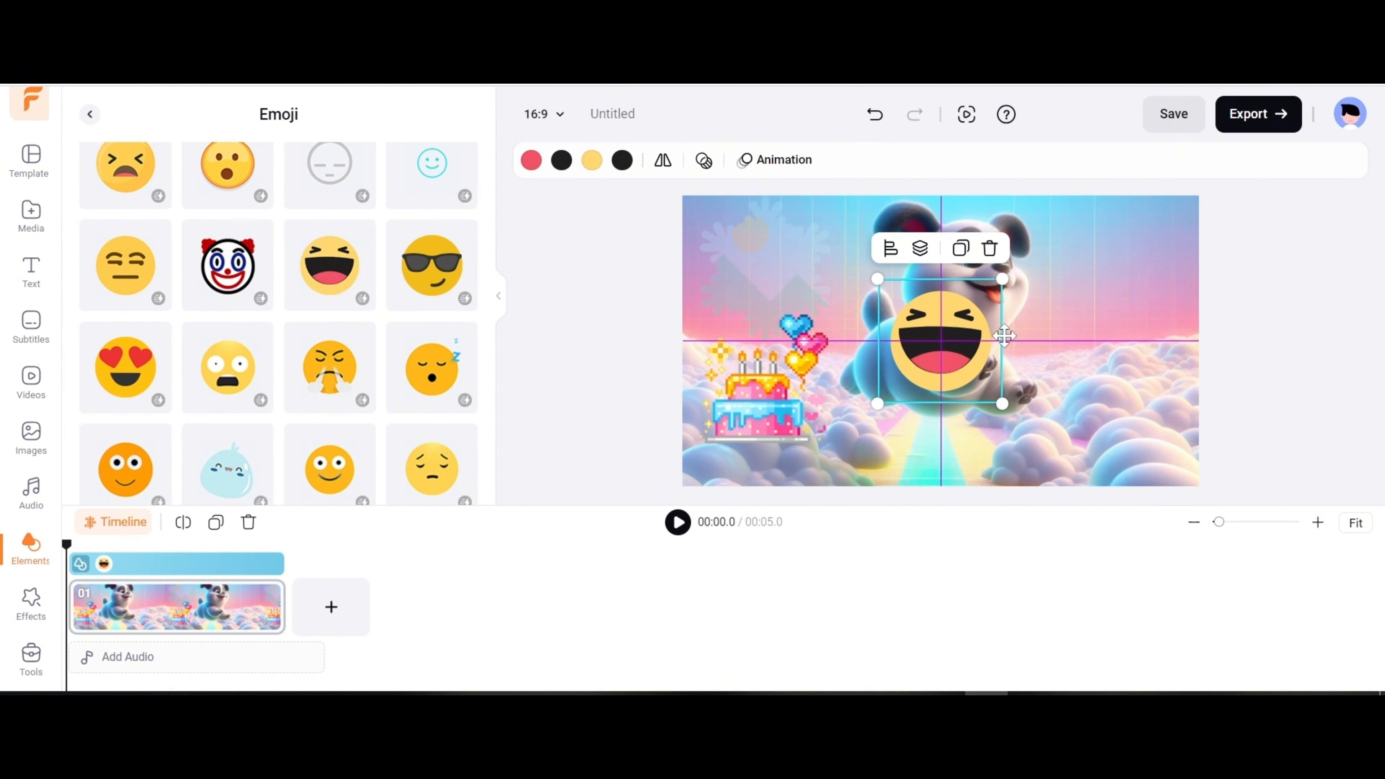
drag(1005, 336, 1162, 285)
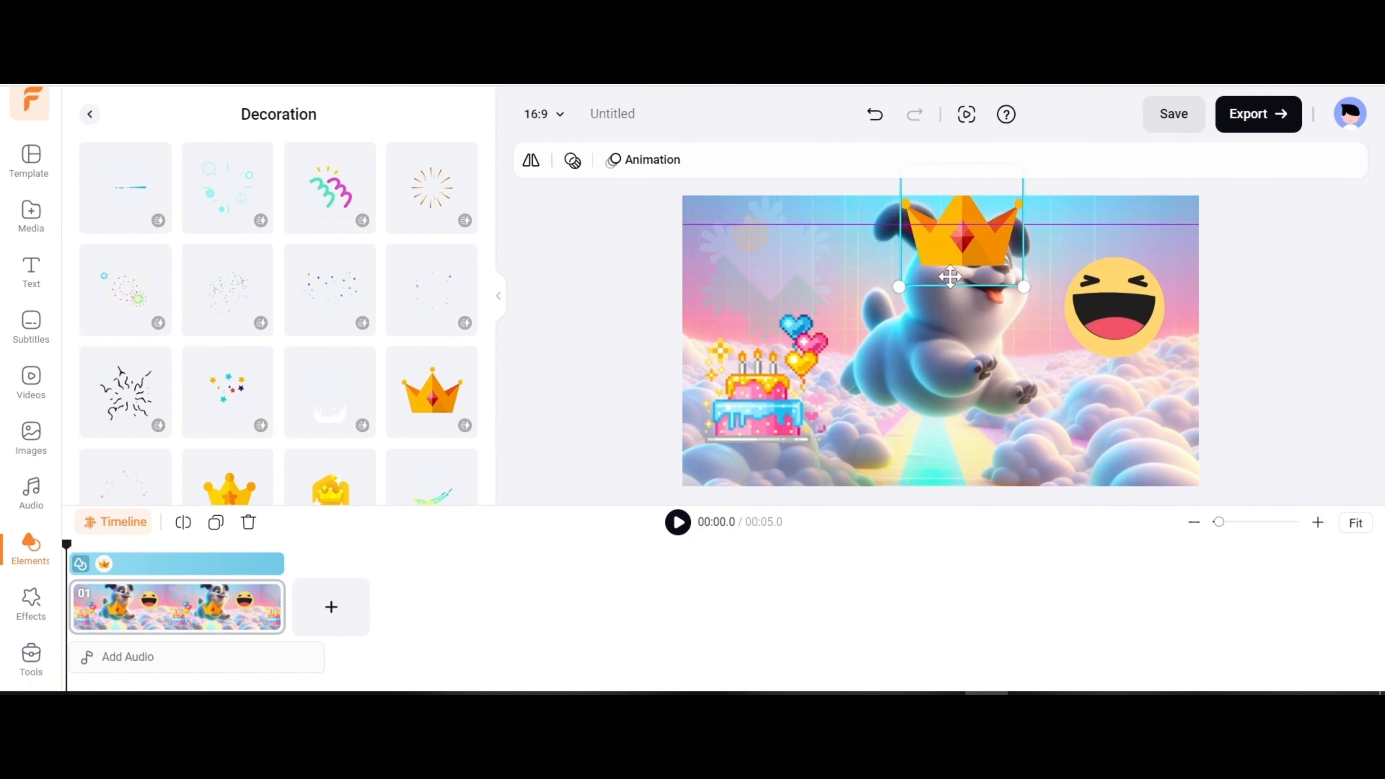
drag(952, 272, 1107, 229)
click(678, 522)
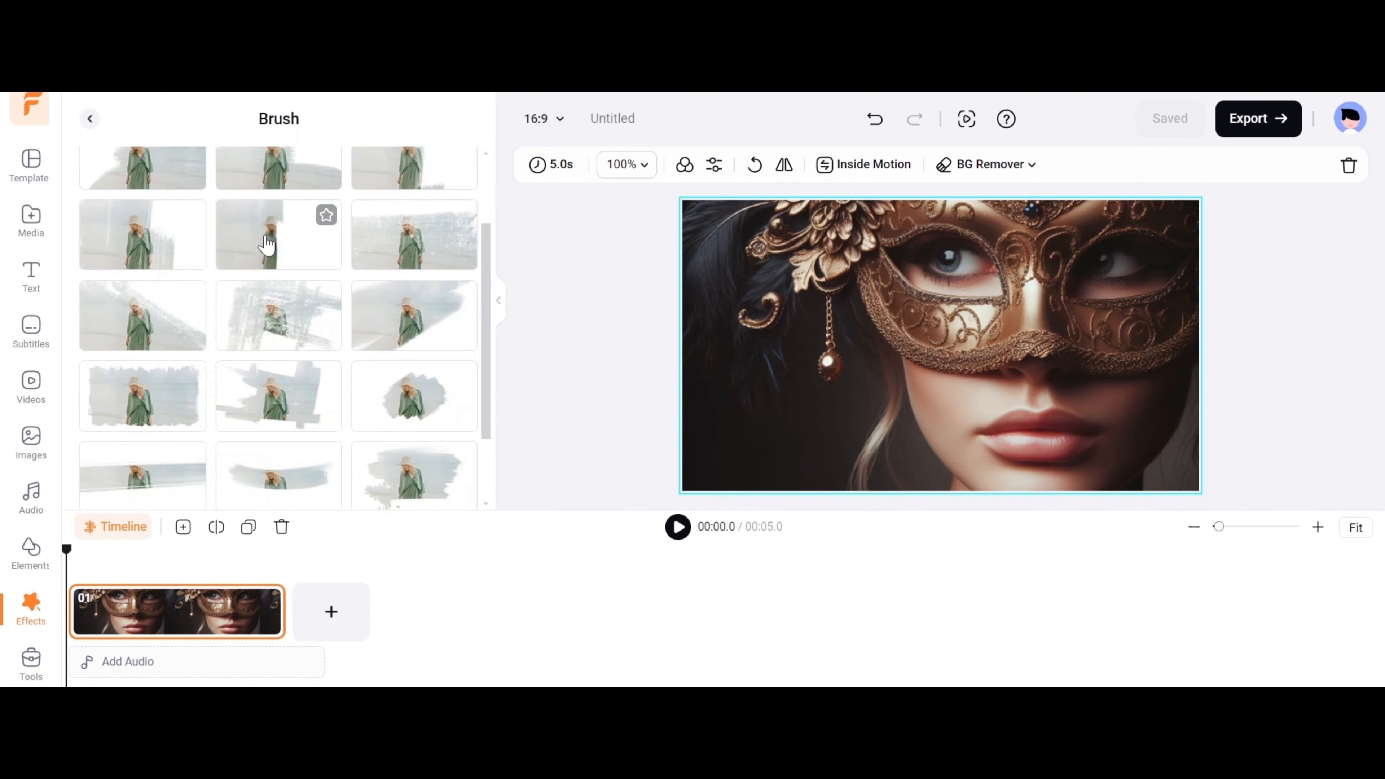
Apply the crosshatched Brush effect to the masked woman image and play the scene to preview it.
scroll(266, 244, up, 2)
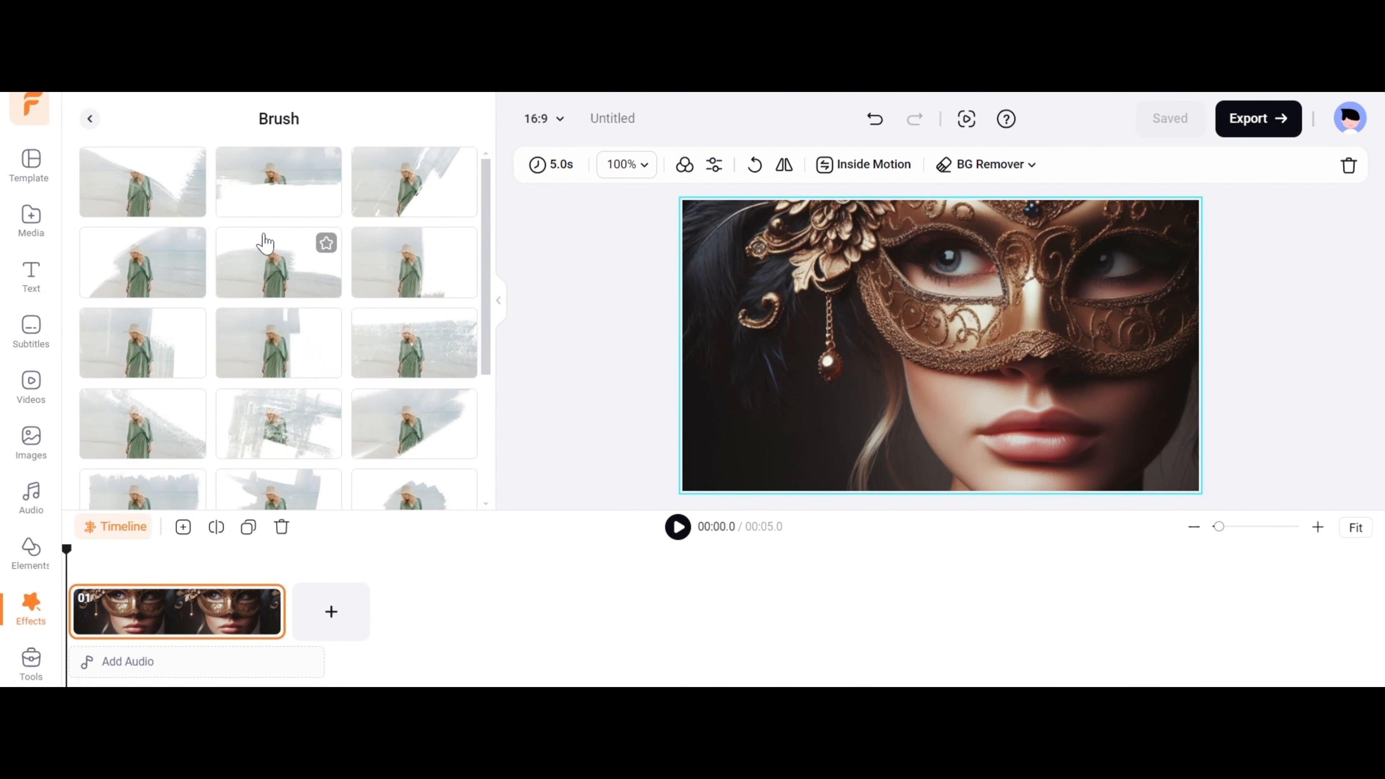
click(300, 456)
click(678, 527)
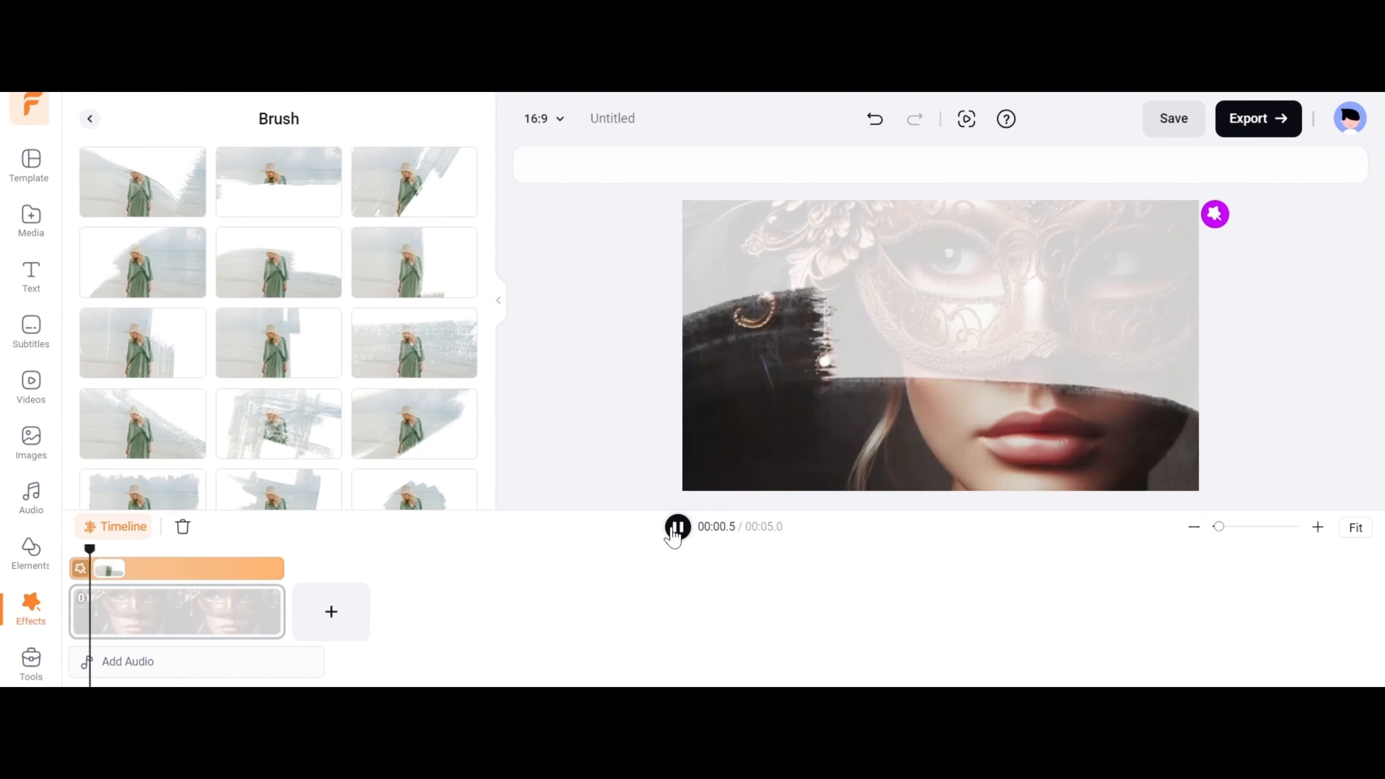